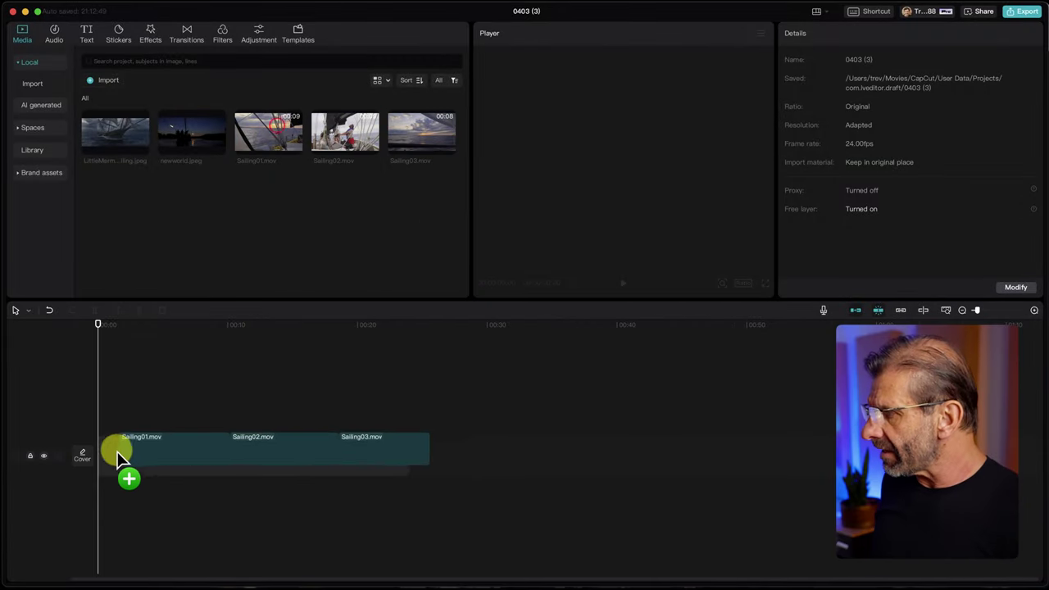
Fit Sailing01–03 in the timeline view, scrub through them, and check the Audio and Video settings
key(shift+z)
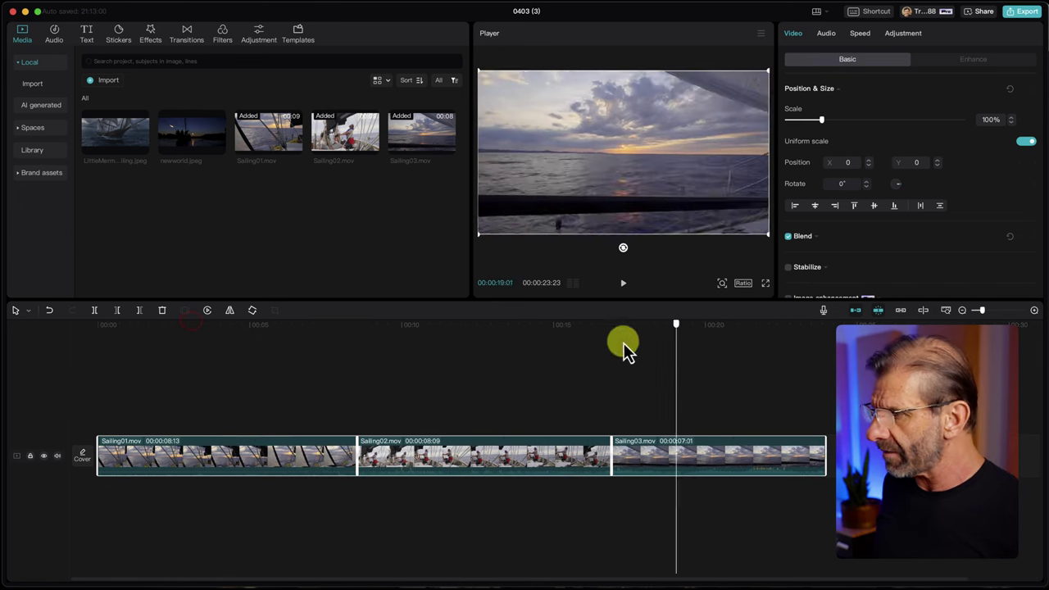
click(214, 330)
drag(215, 340, 492, 416)
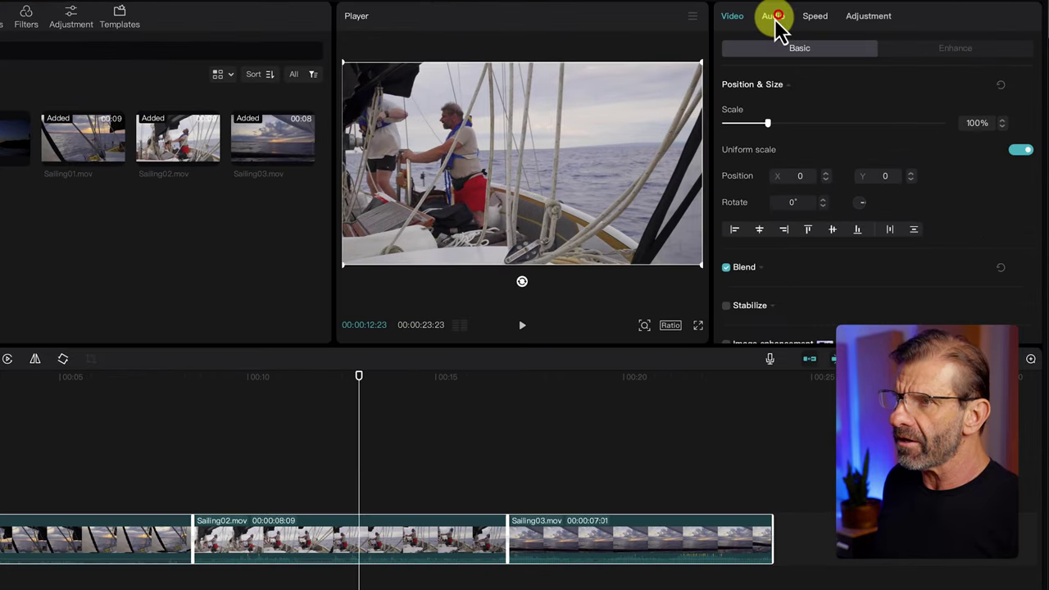
click(826, 33)
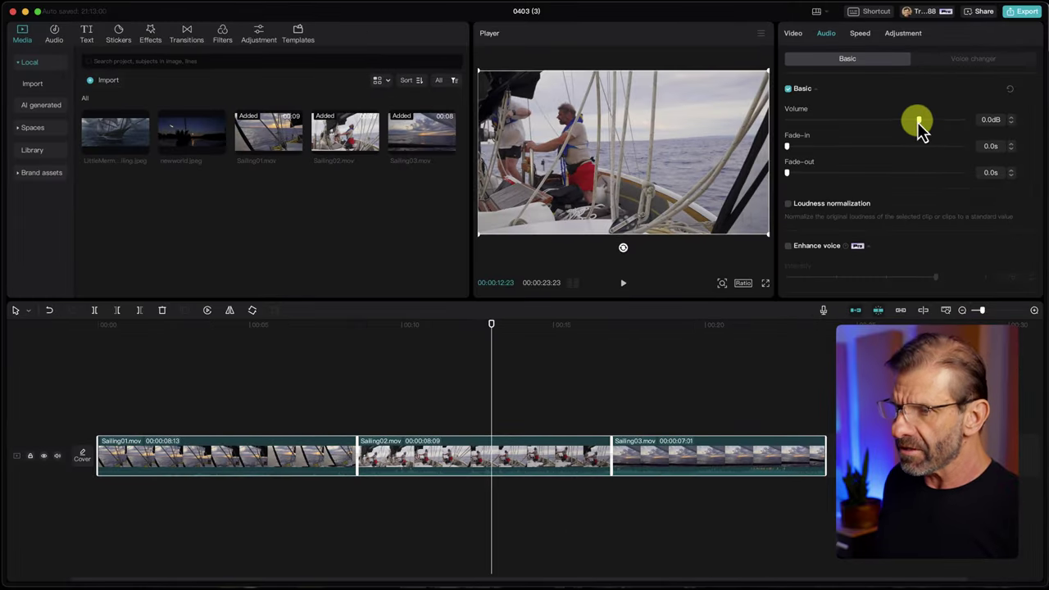
click(795, 35)
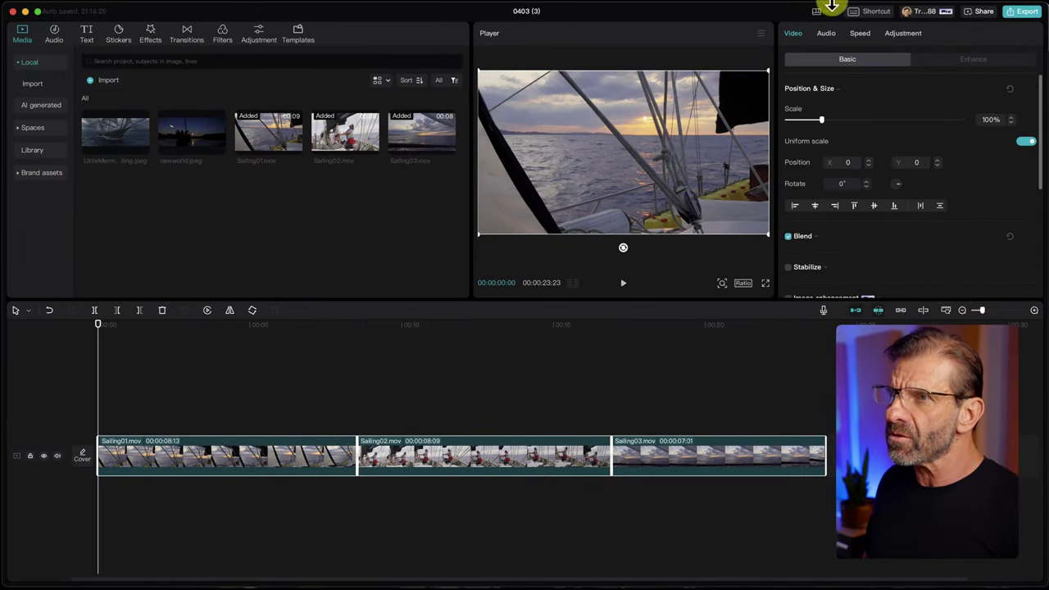
Select Sailing01 and set its Adjustment Temp slider to 3
click(903, 34)
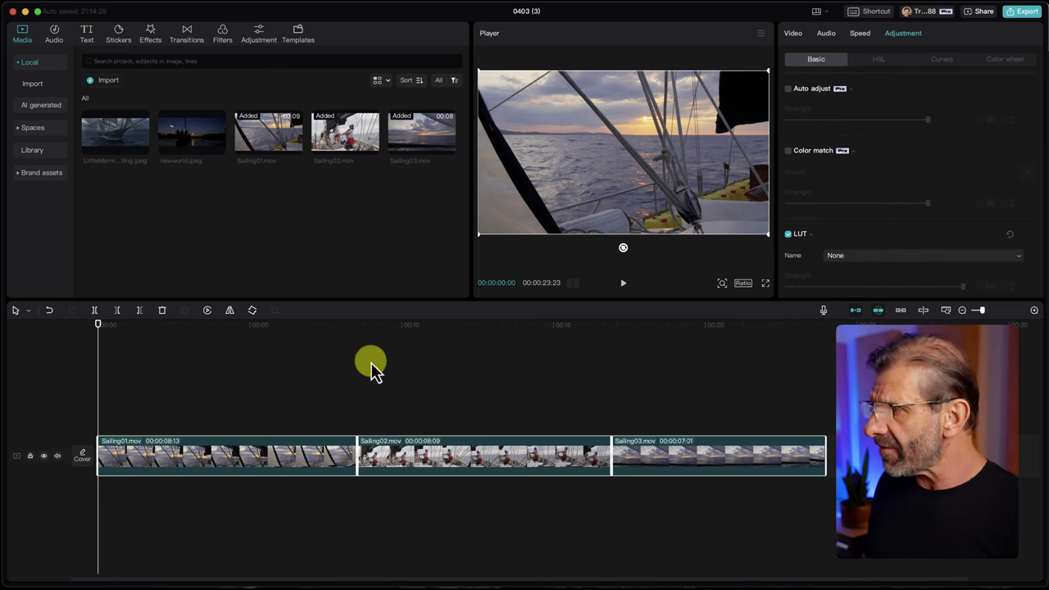
click(300, 328)
click(315, 457)
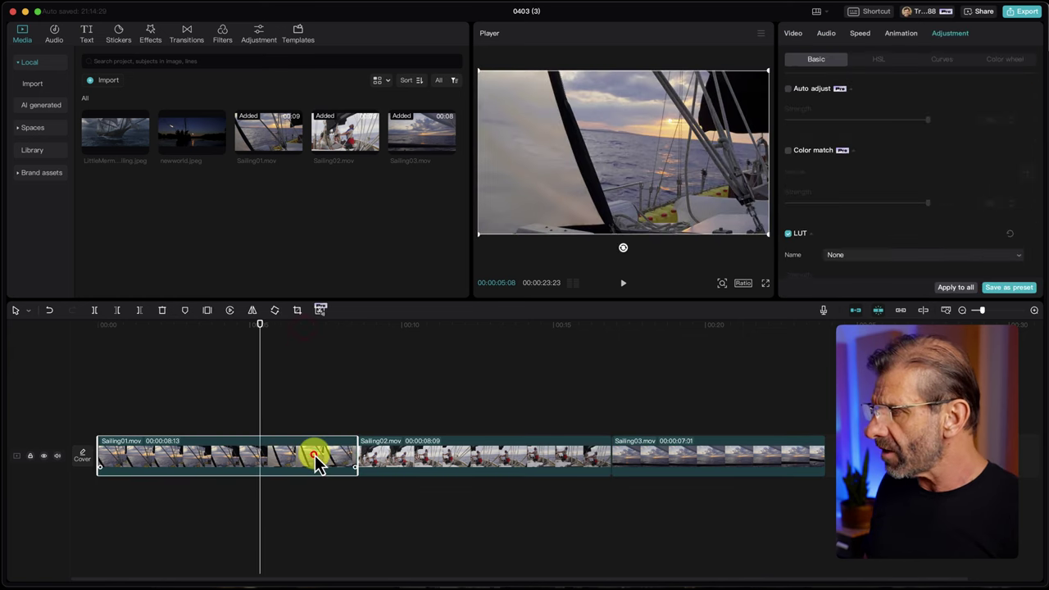
drag(236, 329, 214, 360)
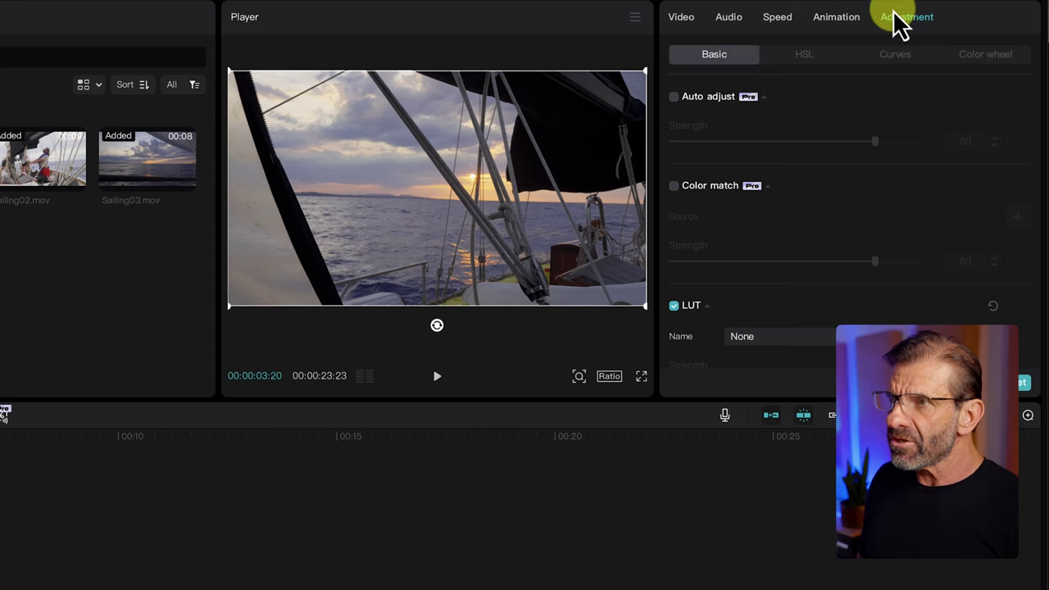
scroll(923, 170, down, 5)
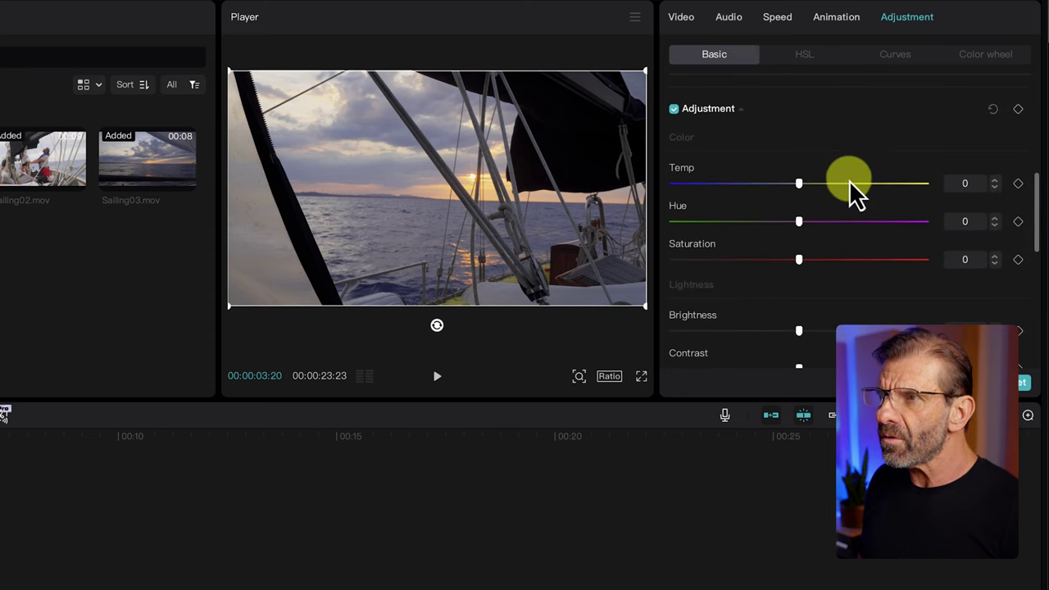
scroll(849, 177, down, 3)
scroll(849, 177, up, 3)
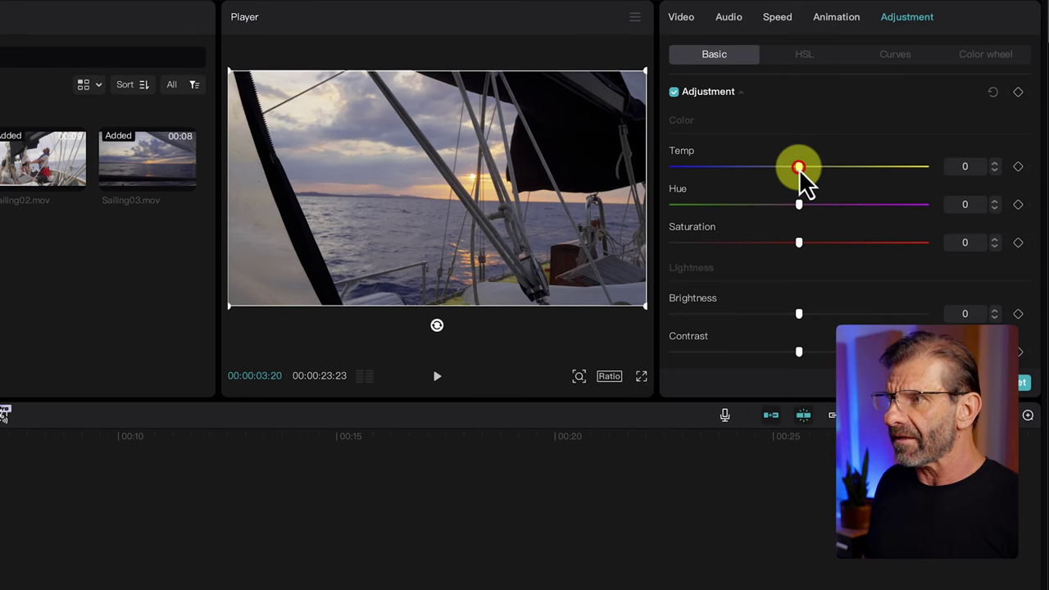
mouse_move(799, 167)
mouse_down()
mouse_move(735, 169)
mouse_move(893, 169)
mouse_move(772, 166)
mouse_move(804, 167)
mouse_up()
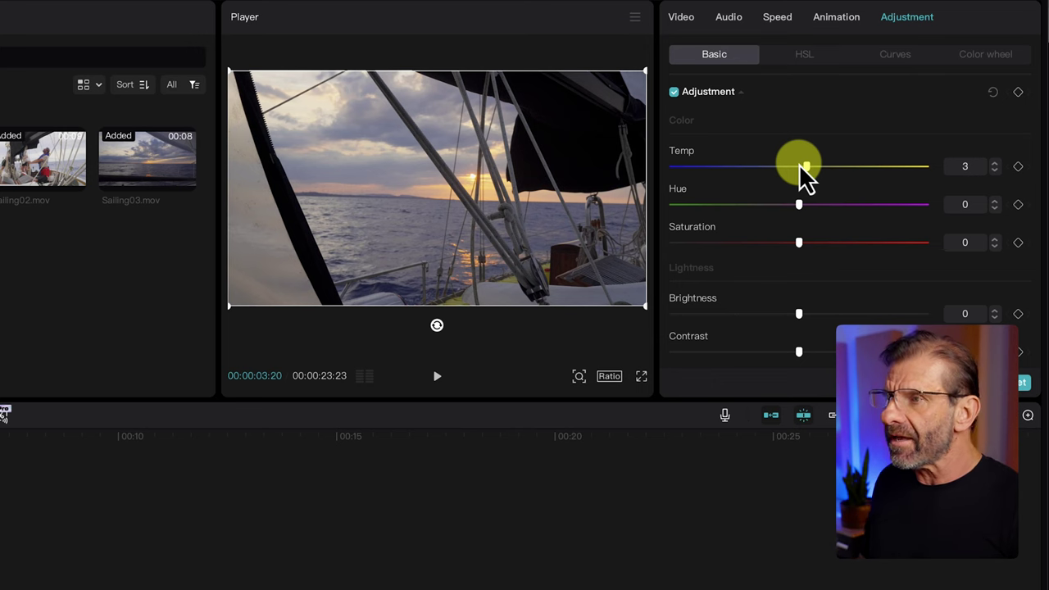
Turn on the Color oscilloscope from the Player menu
click(636, 20)
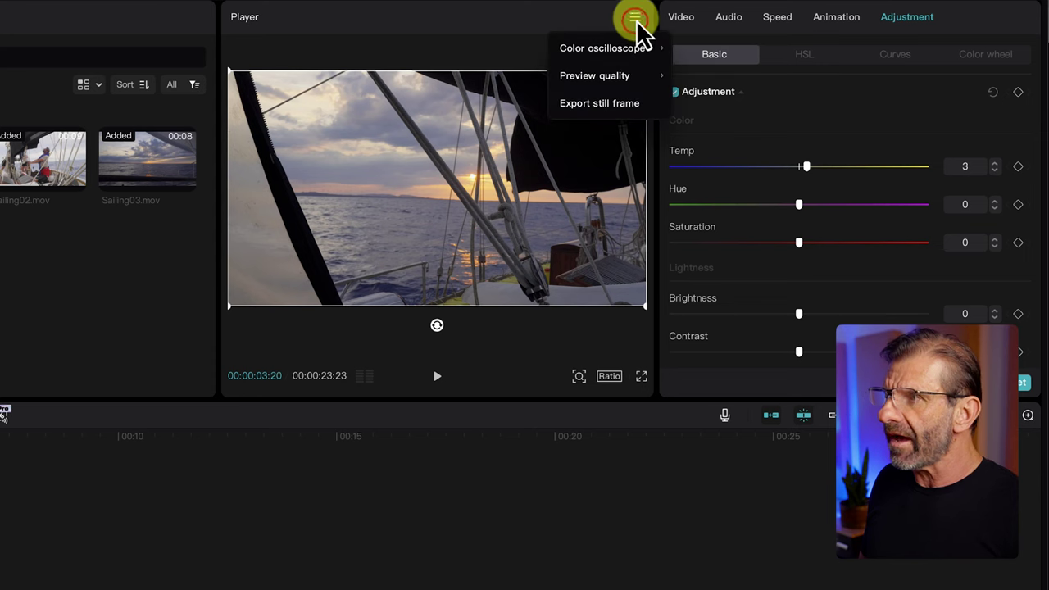
mouse_move(619, 51)
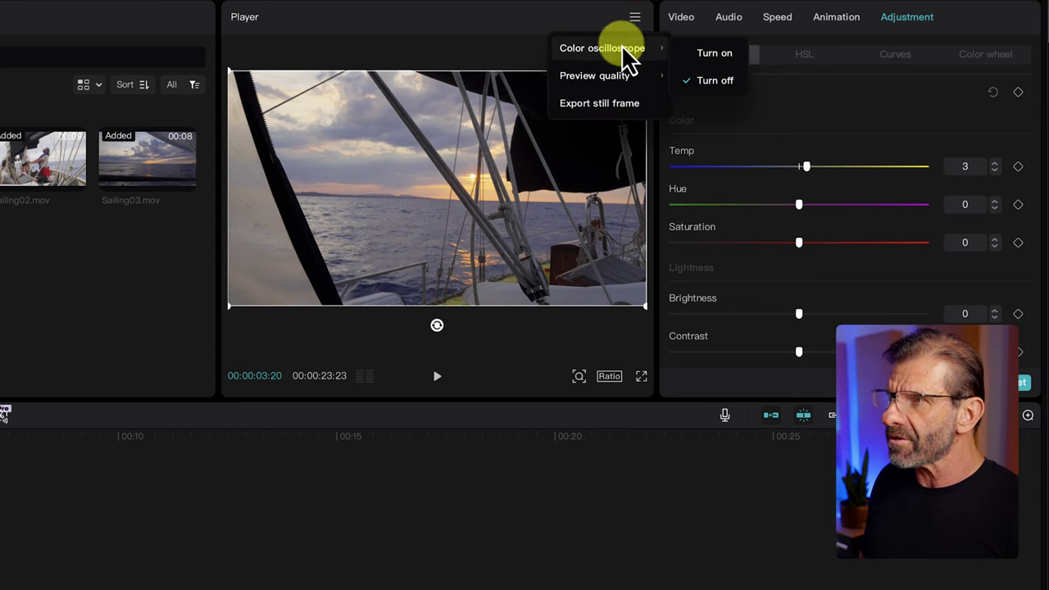
click(719, 53)
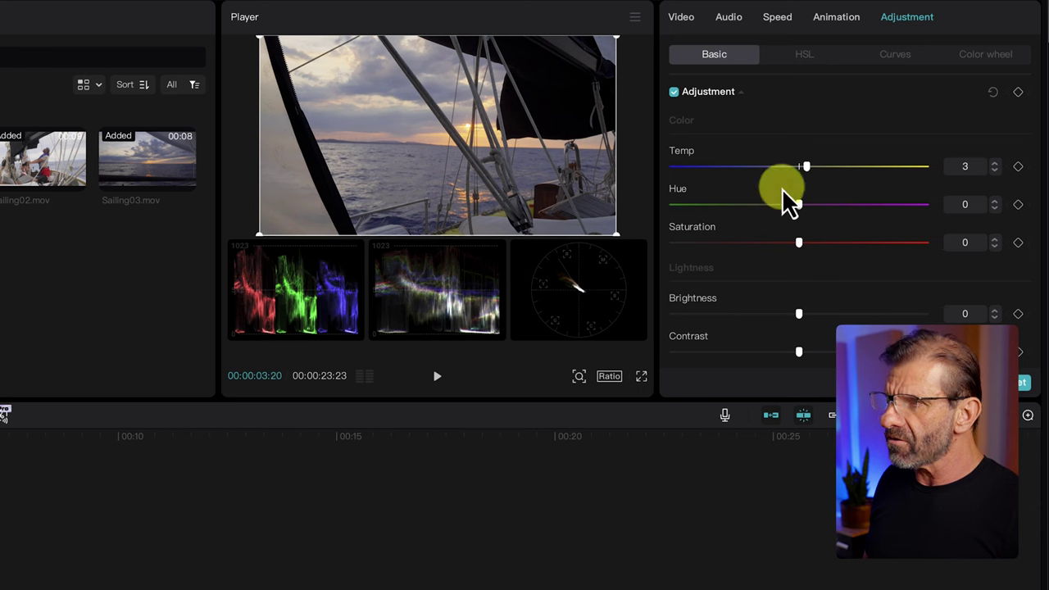
Cool the sunset clip to Temp −16 and shift its Hue to −15
drag(806, 167, 770, 169)
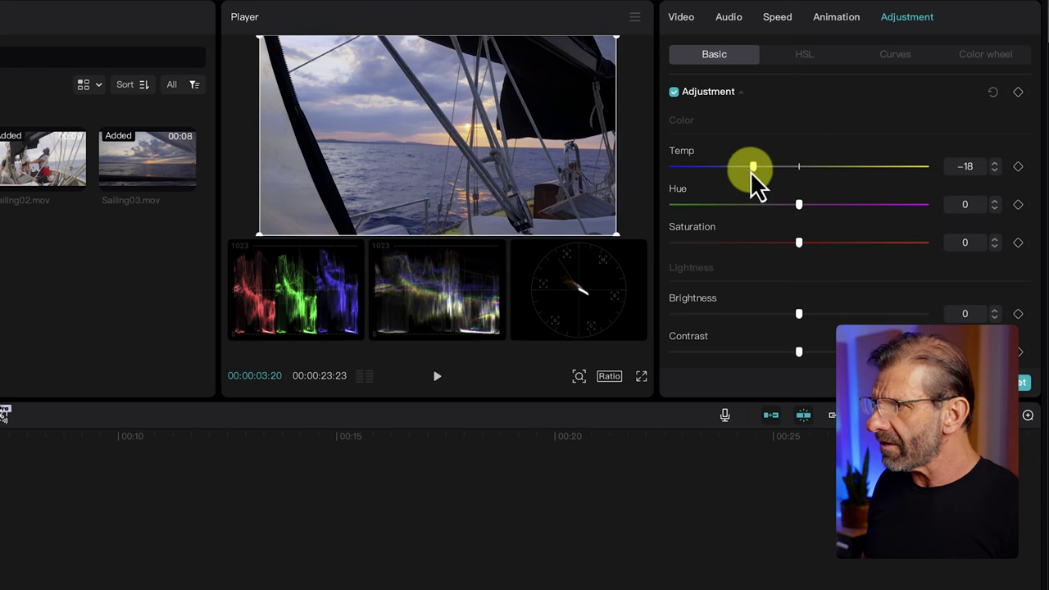
drag(756, 170, 755, 170)
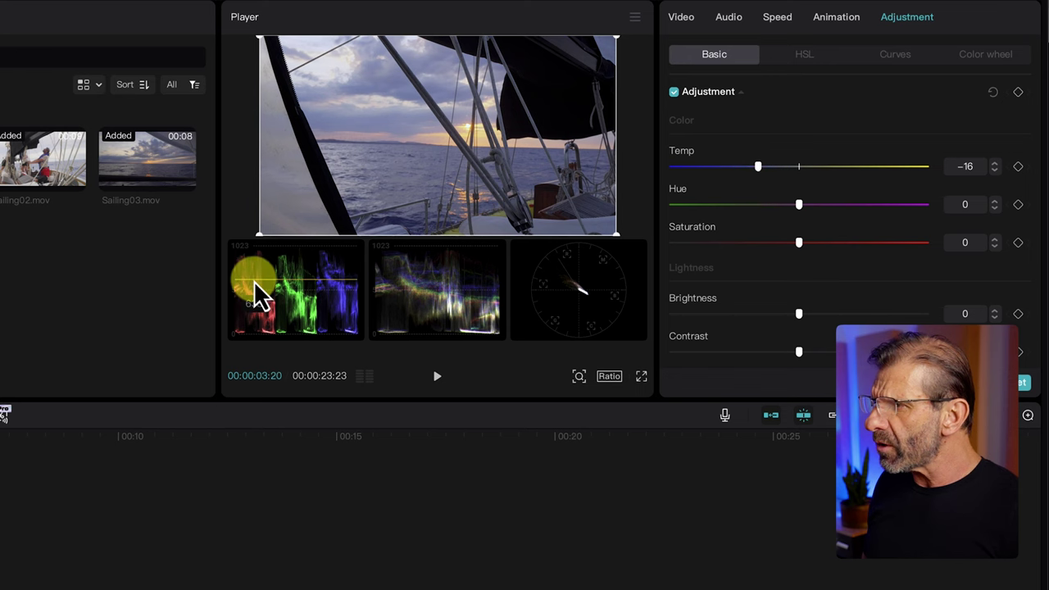
click(694, 248)
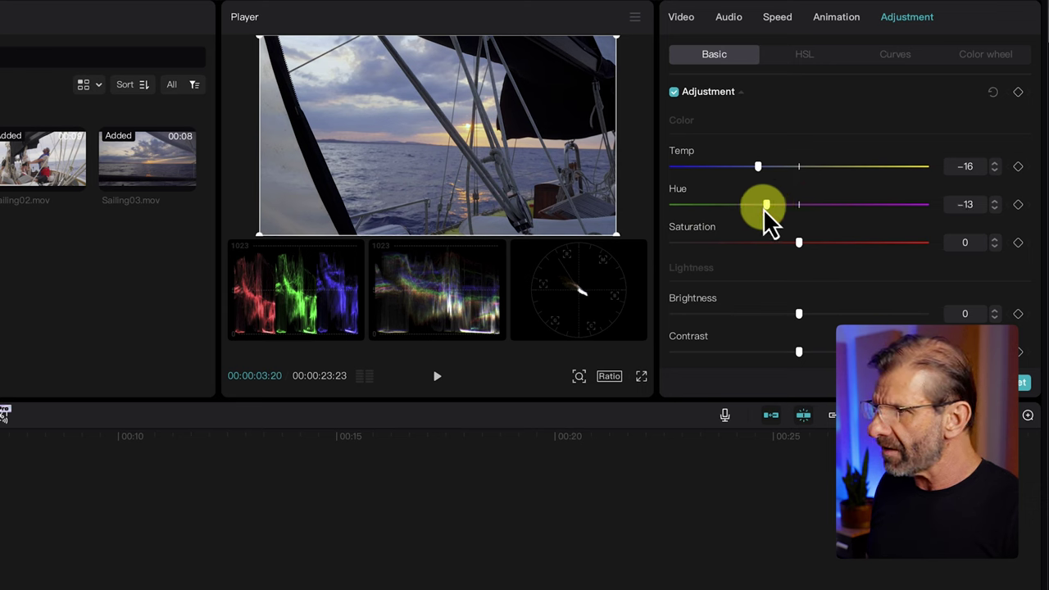
drag(762, 208, 761, 208)
click(367, 247)
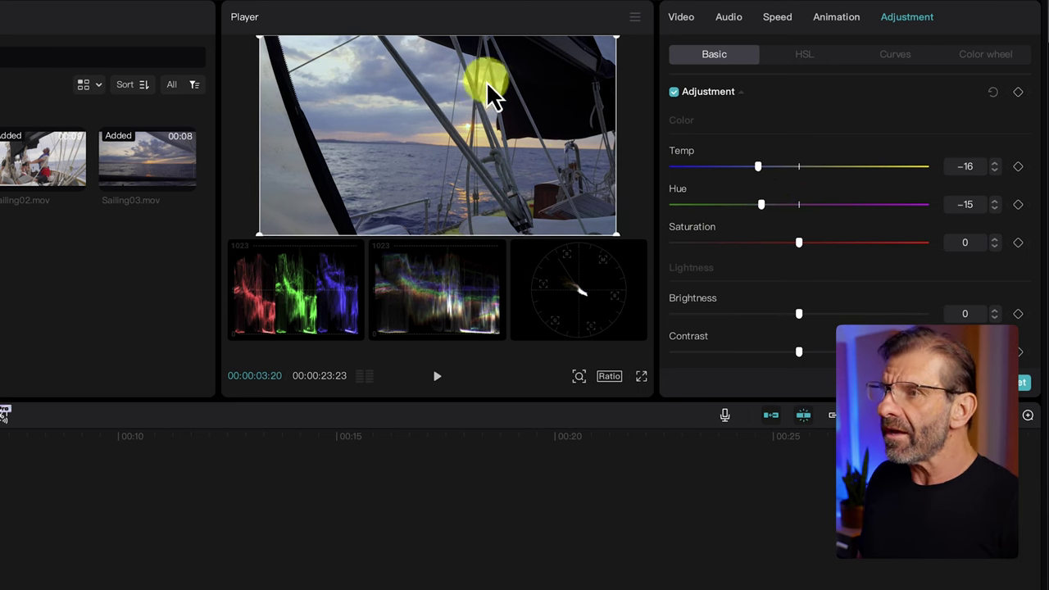
Turn off the oscilloscope and set Saturation to 21 after testing the full range
click(634, 17)
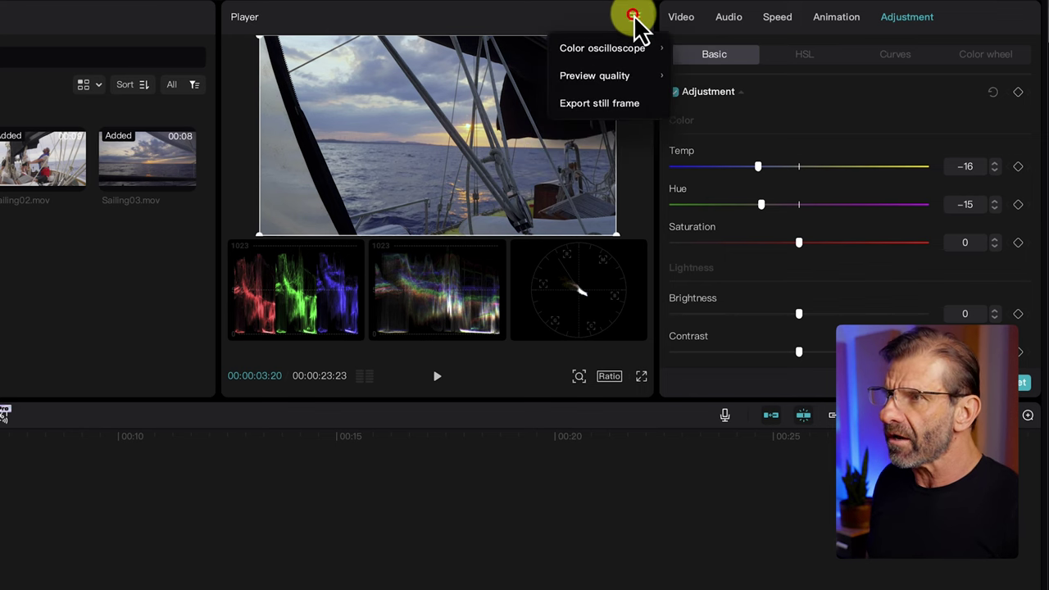
mouse_move(621, 50)
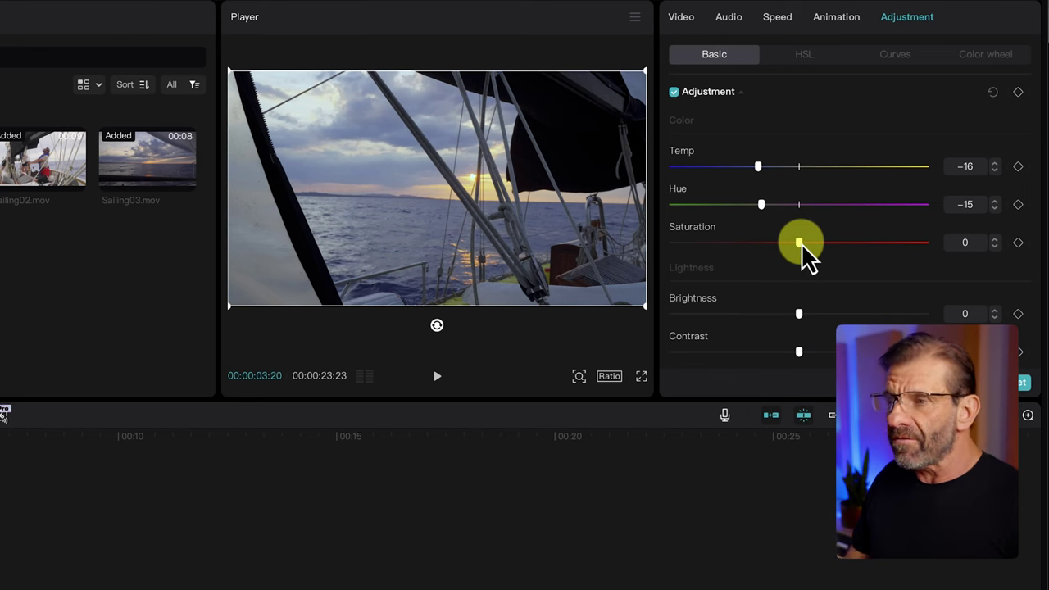
drag(799, 243, 1044, 261)
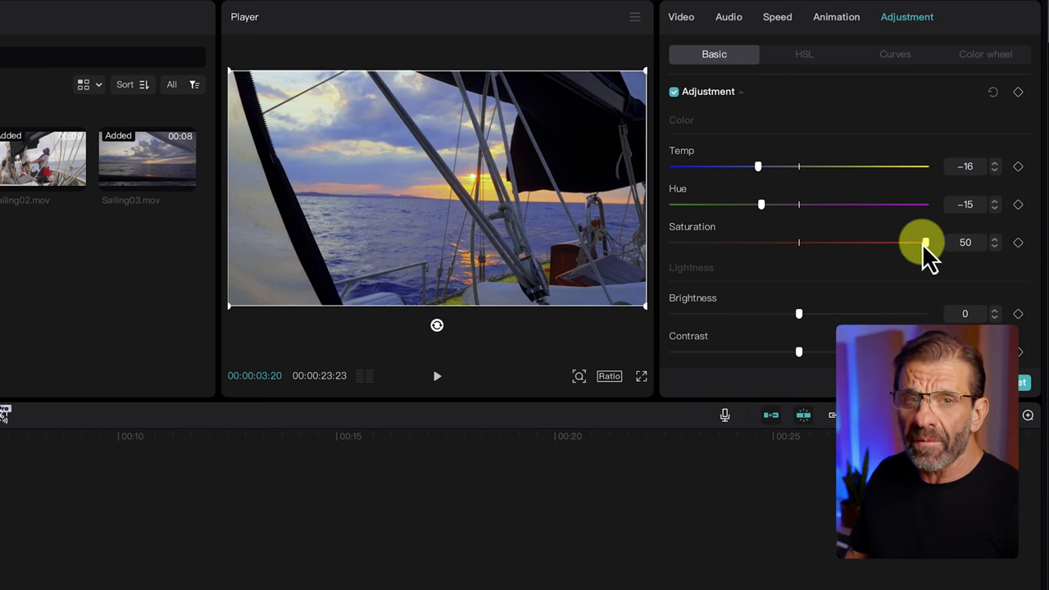
drag(921, 243, 851, 236)
scroll(845, 250, down, 1)
Test Brightness but leave it at 0, and set Contrast to 5
scroll(845, 250, down, 2)
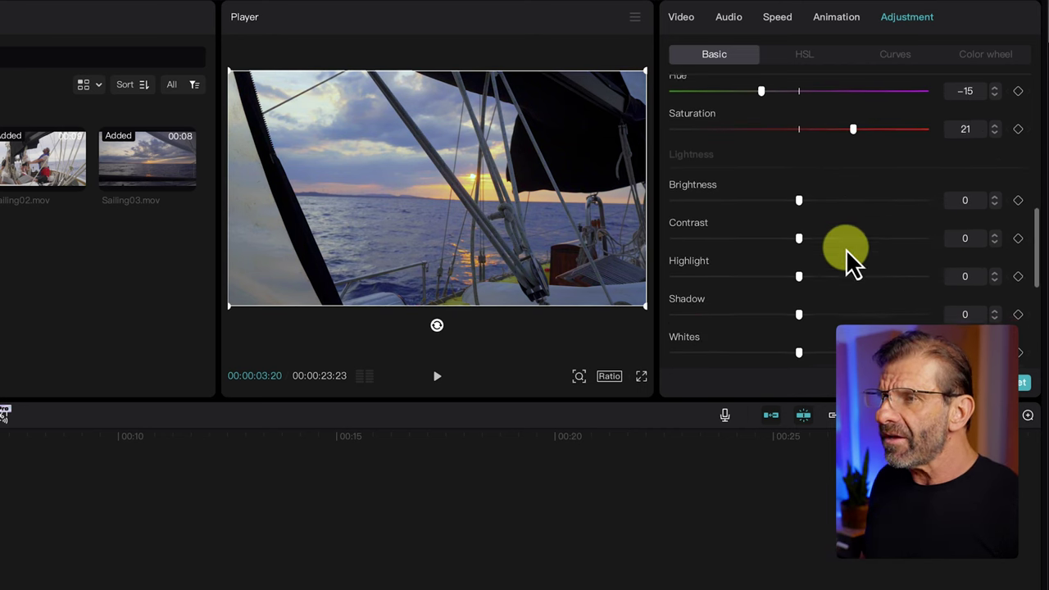
mouse_move(818, 203)
mouse_down()
mouse_move(766, 202)
mouse_move(850, 200)
mouse_move(801, 205)
mouse_up()
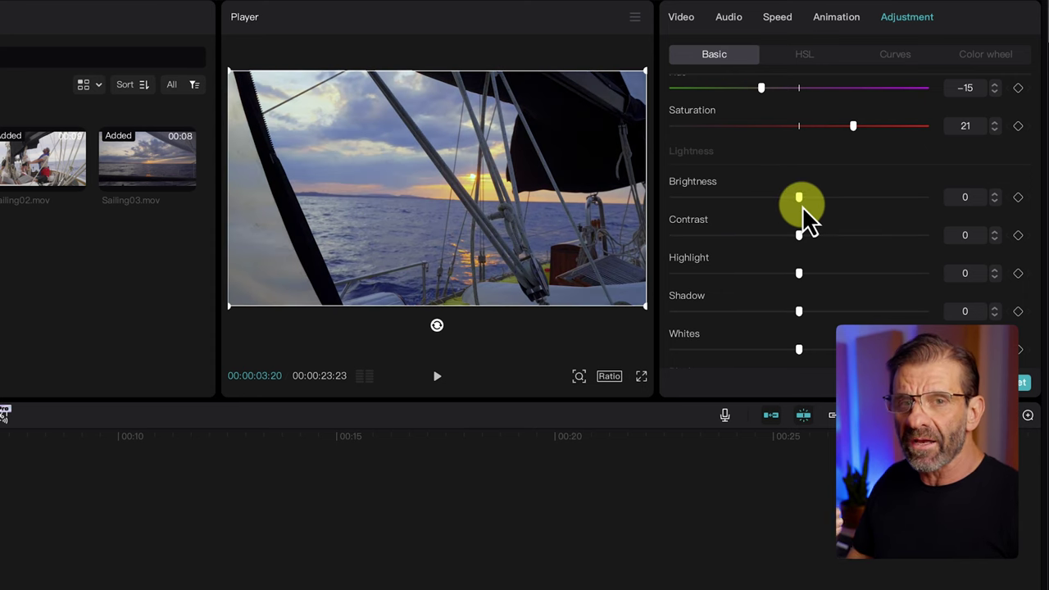
drag(802, 206, 990, 264)
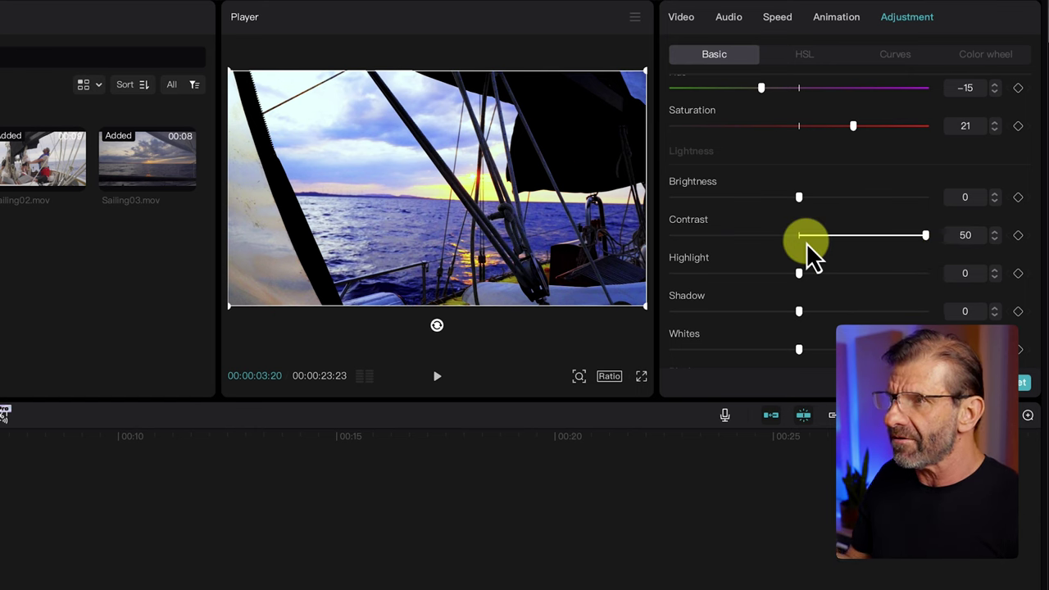
drag(924, 227, 819, 235)
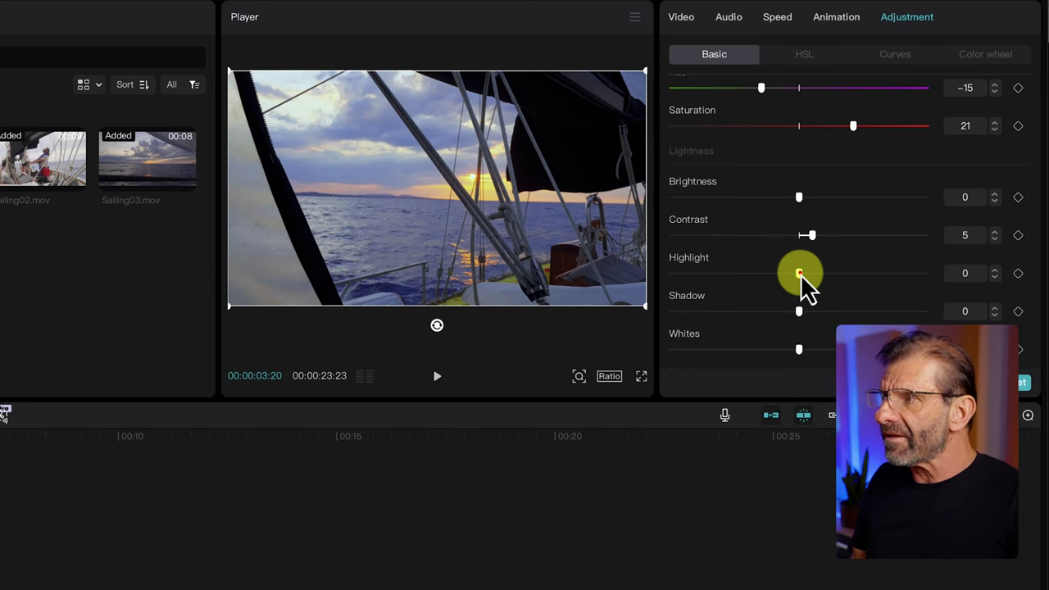
Set Highlight to −9 and lift Shadow to 9 on the sunset clip
drag(800, 274, 716, 279)
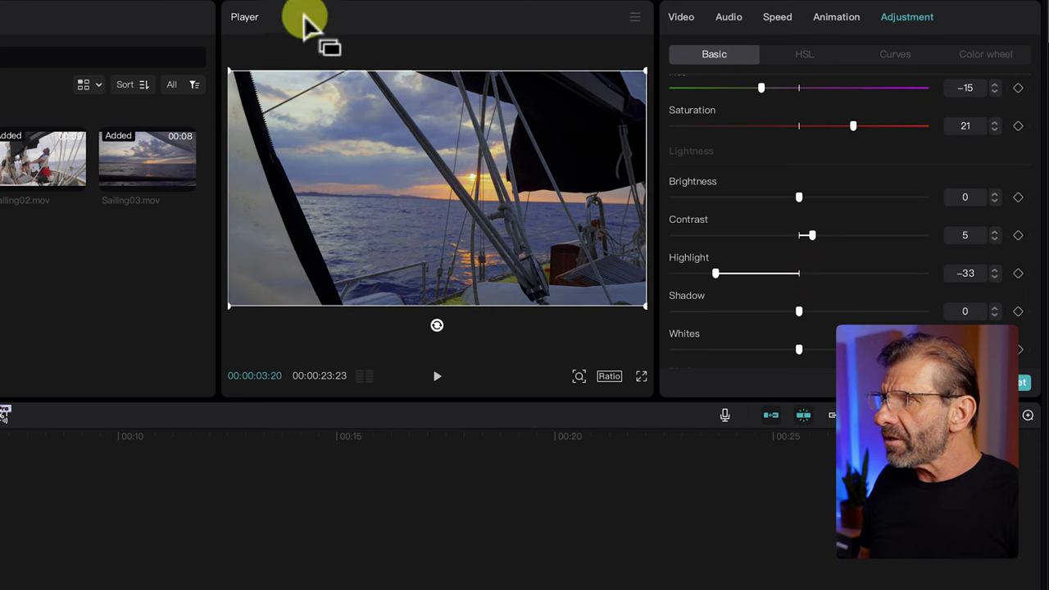
drag(715, 274, 971, 281)
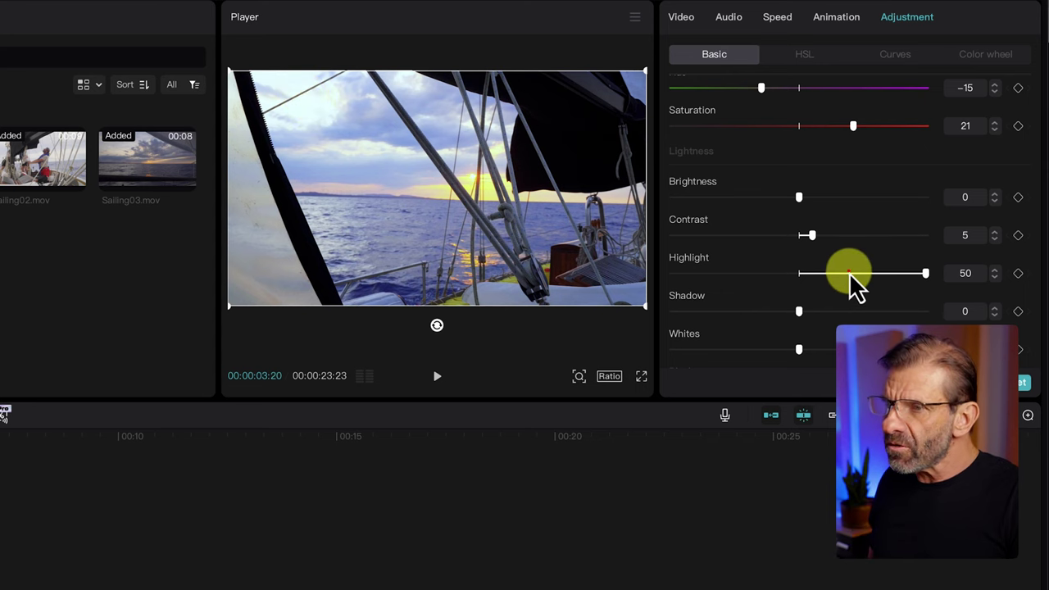
drag(849, 272, 772, 276)
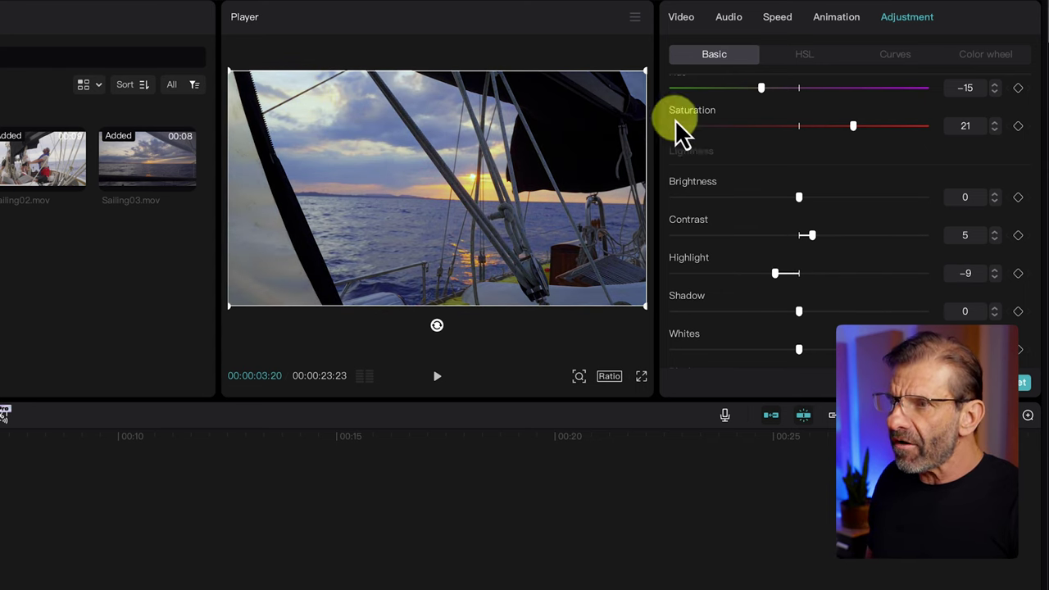
drag(803, 313, 817, 315)
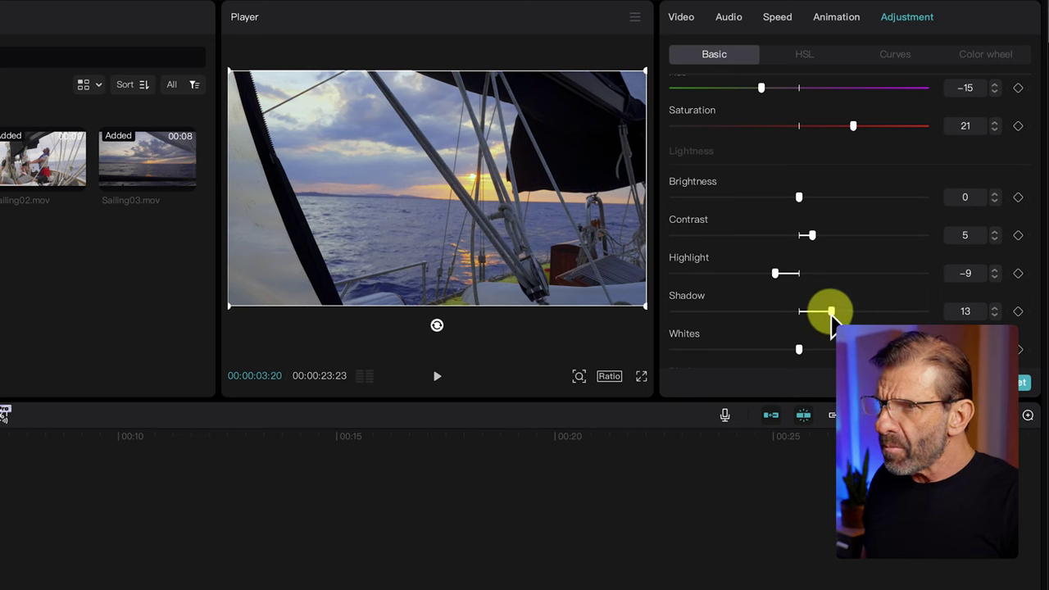
mouse_move(830, 312)
mouse_down()
mouse_move(867, 312)
mouse_move(820, 313)
mouse_up()
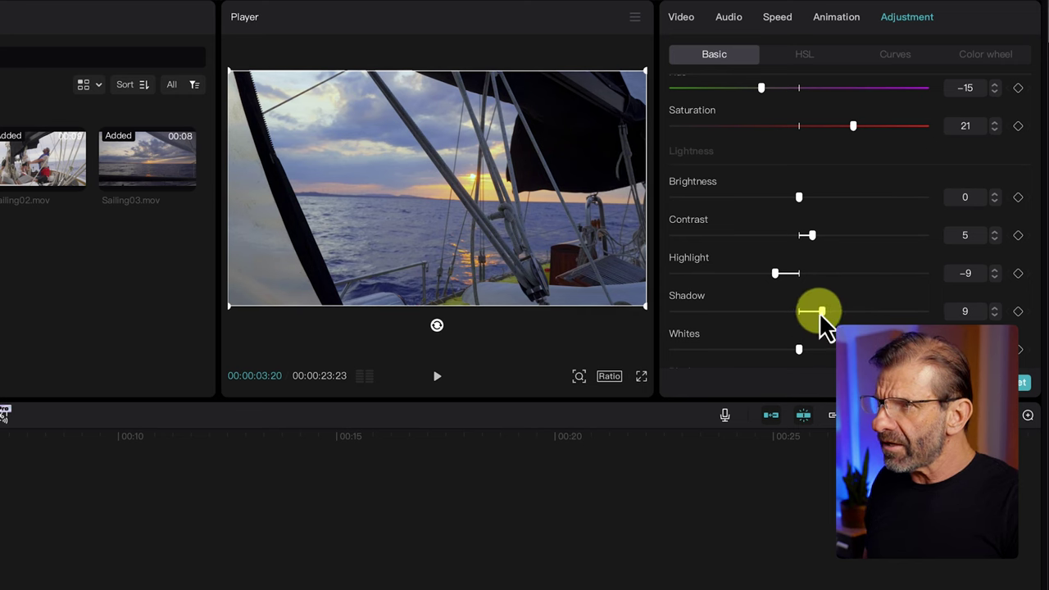
scroll(820, 198, down, 3)
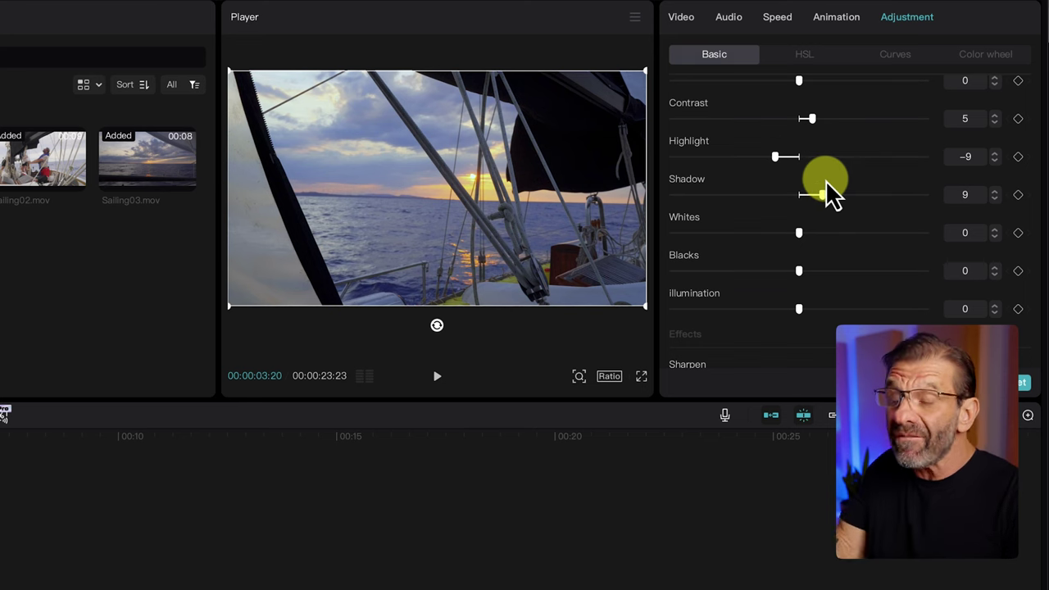
Set Whites to 6 and Blacks to −4, then toggle the Adjustment off and on to compare
click(799, 234)
drag(800, 235, 813, 234)
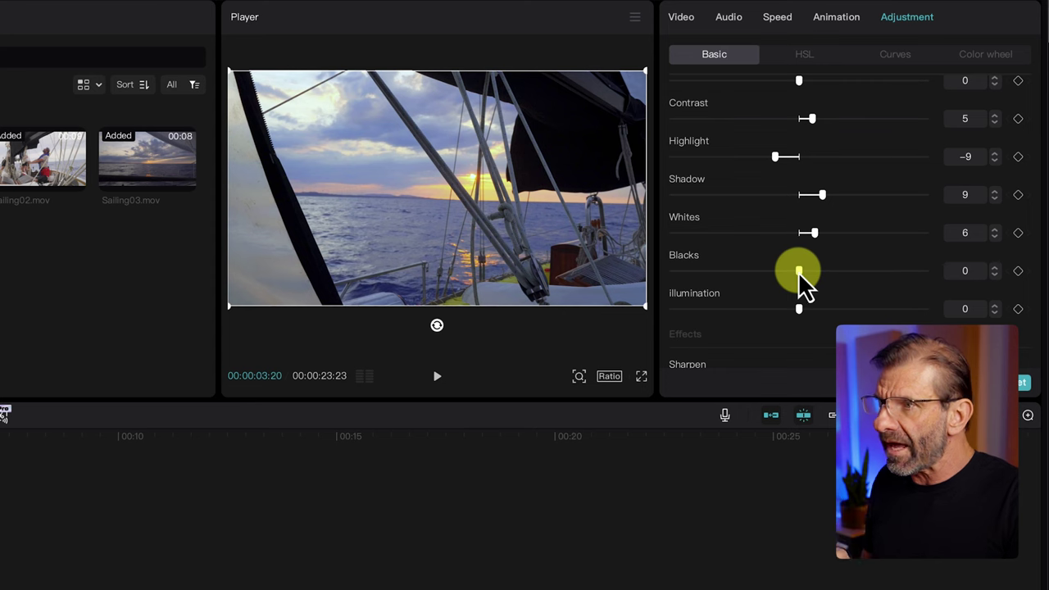
drag(798, 271, 786, 271)
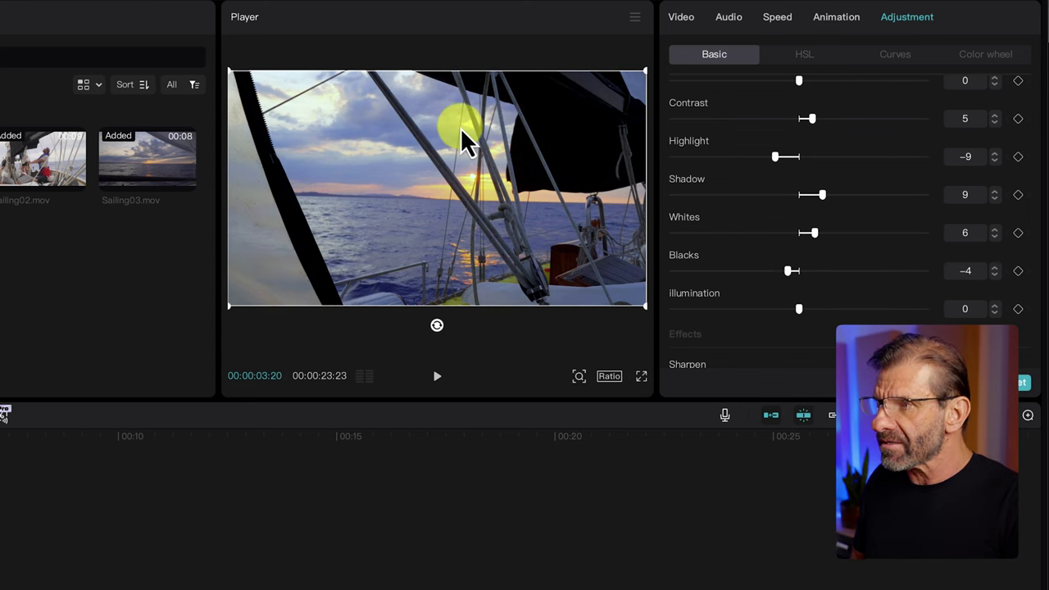
scroll(674, 103, up, 3)
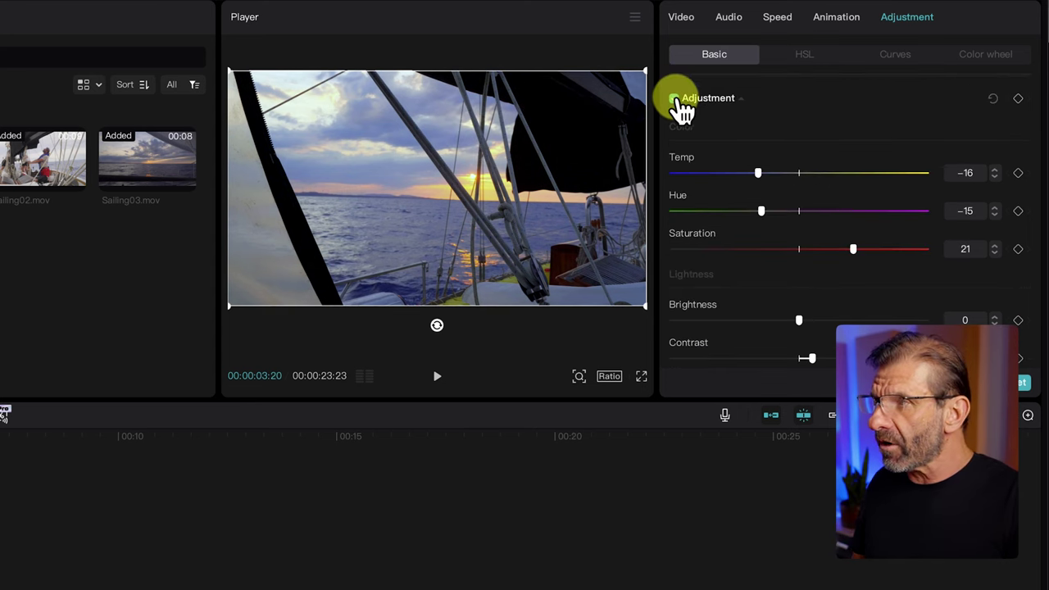
click(675, 99)
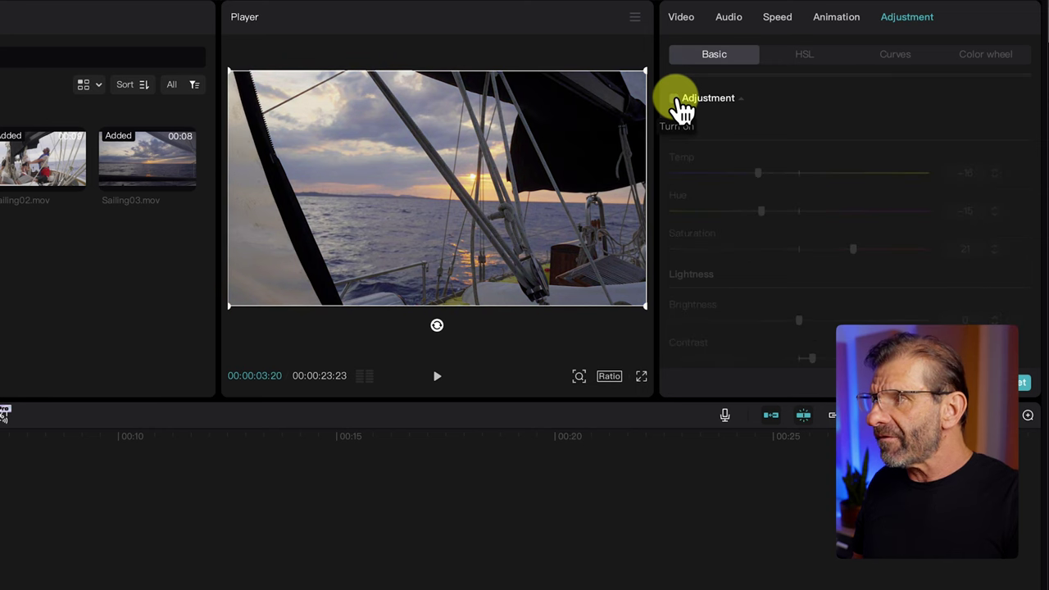
click(676, 102)
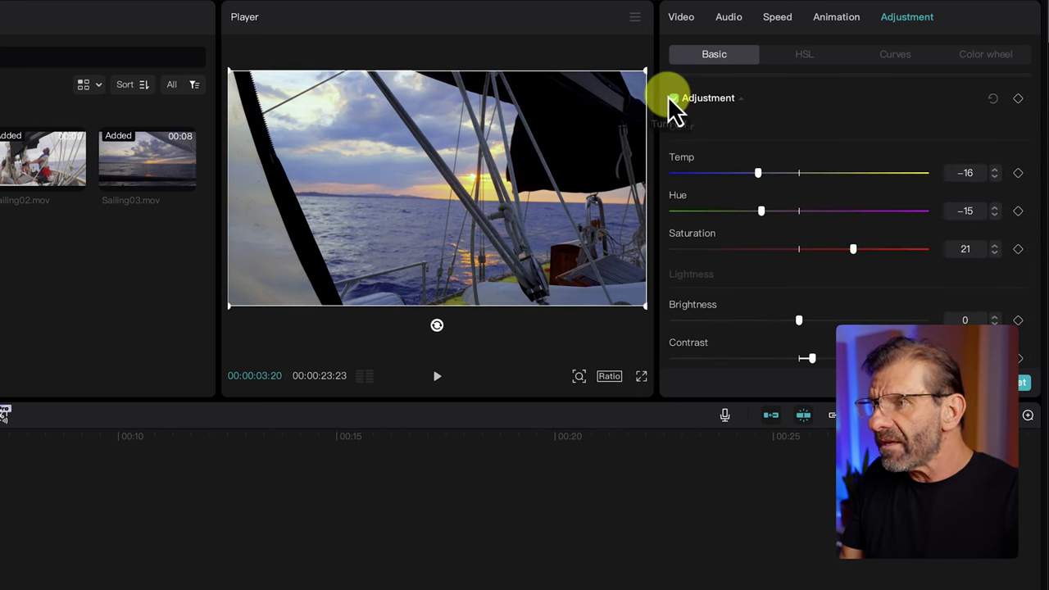
Test the illumination slider, then set Sharpen to 12 after trying a stronger value
scroll(818, 155, down, 5)
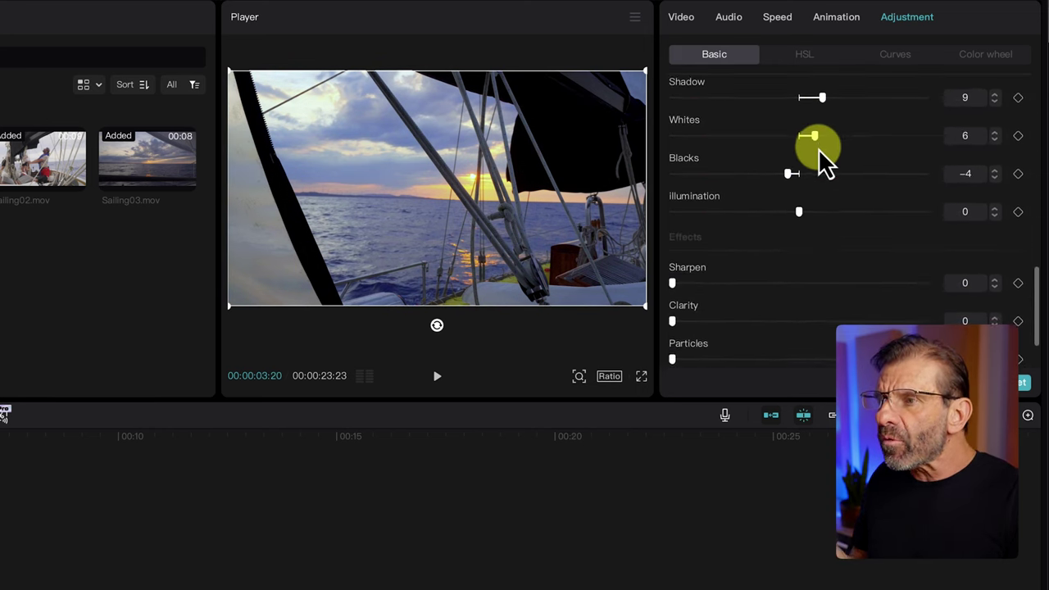
scroll(819, 148, down, 2)
scroll(822, 143, up, 4)
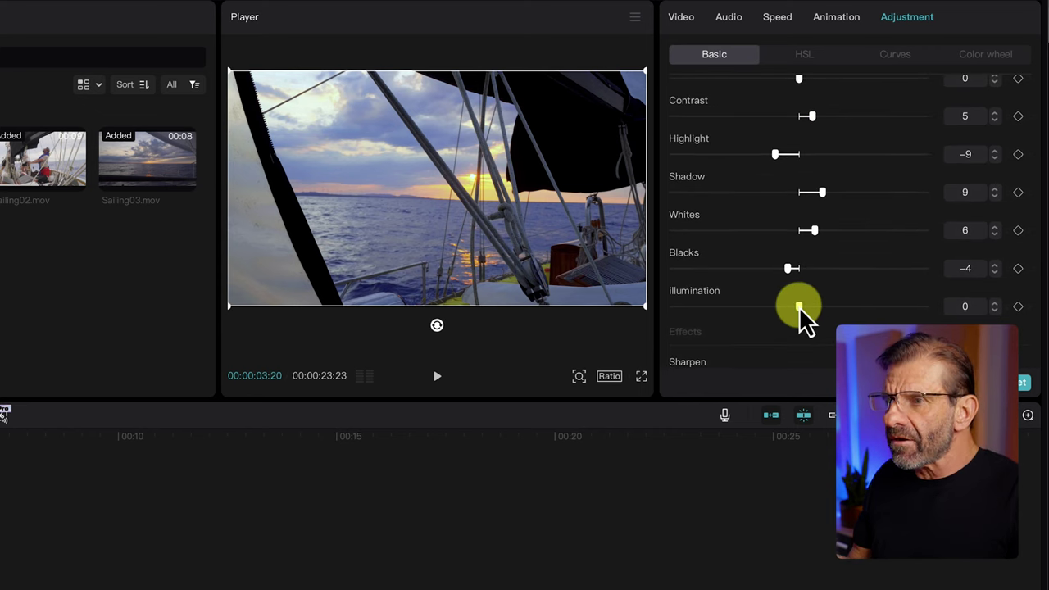
mouse_move(799, 306)
mouse_down()
mouse_move(868, 299)
mouse_move(699, 299)
mouse_move(807, 299)
mouse_up()
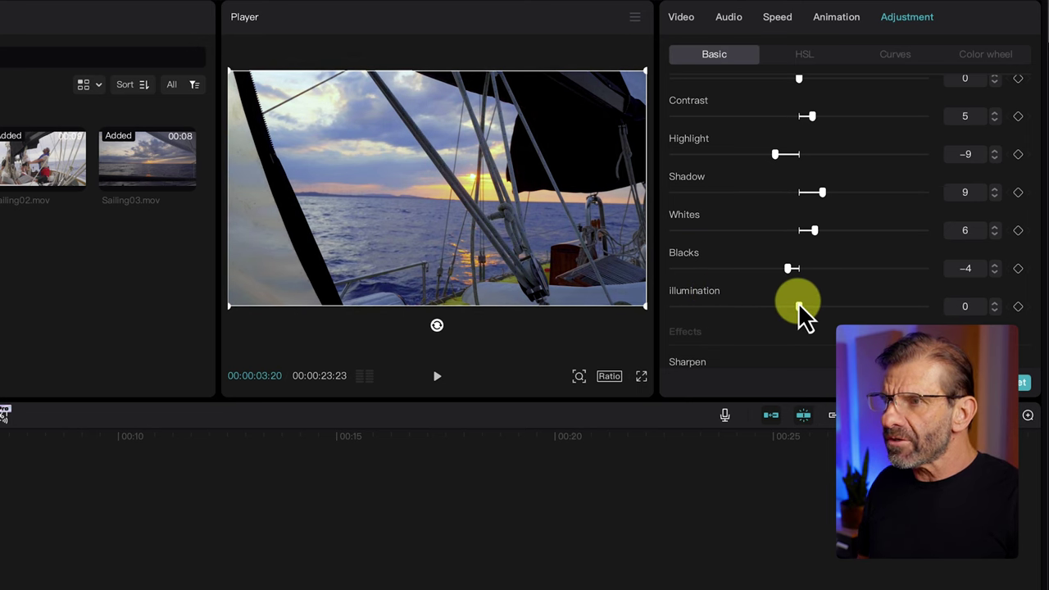
scroll(854, 286, up, 1)
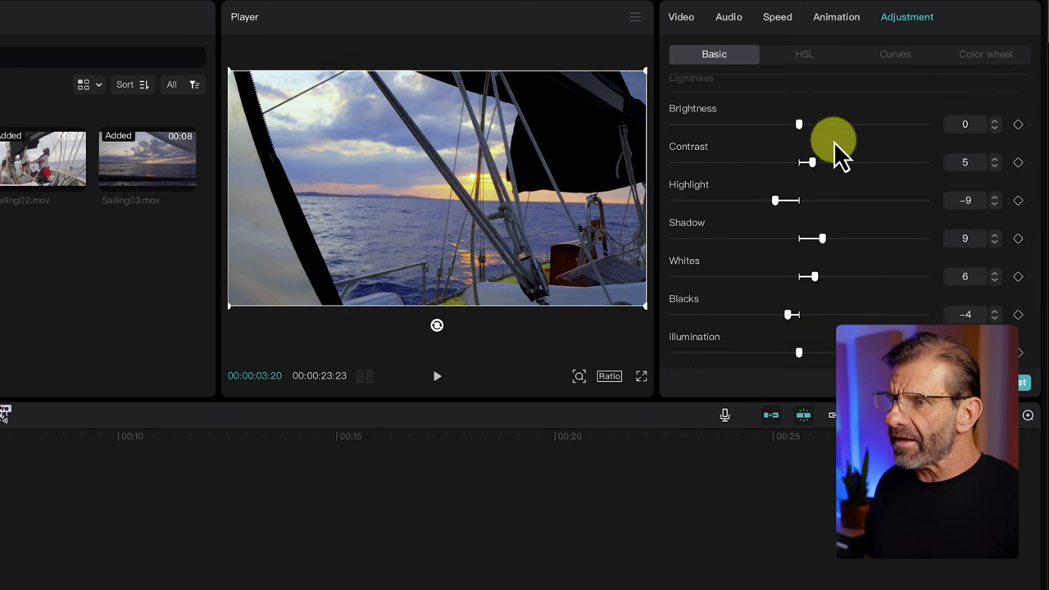
scroll(833, 141, down, 5)
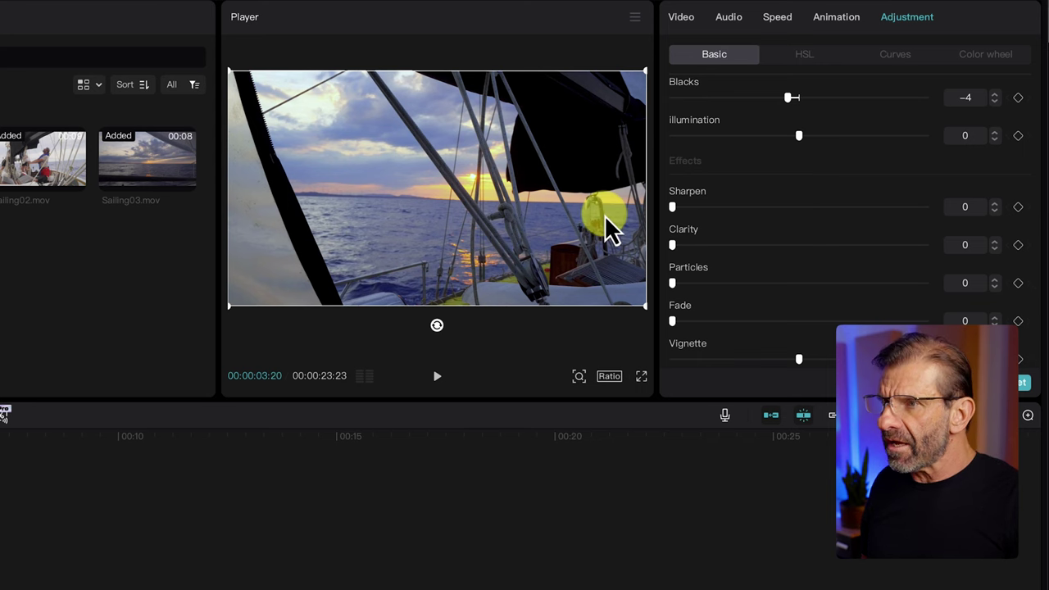
drag(672, 207, 972, 196)
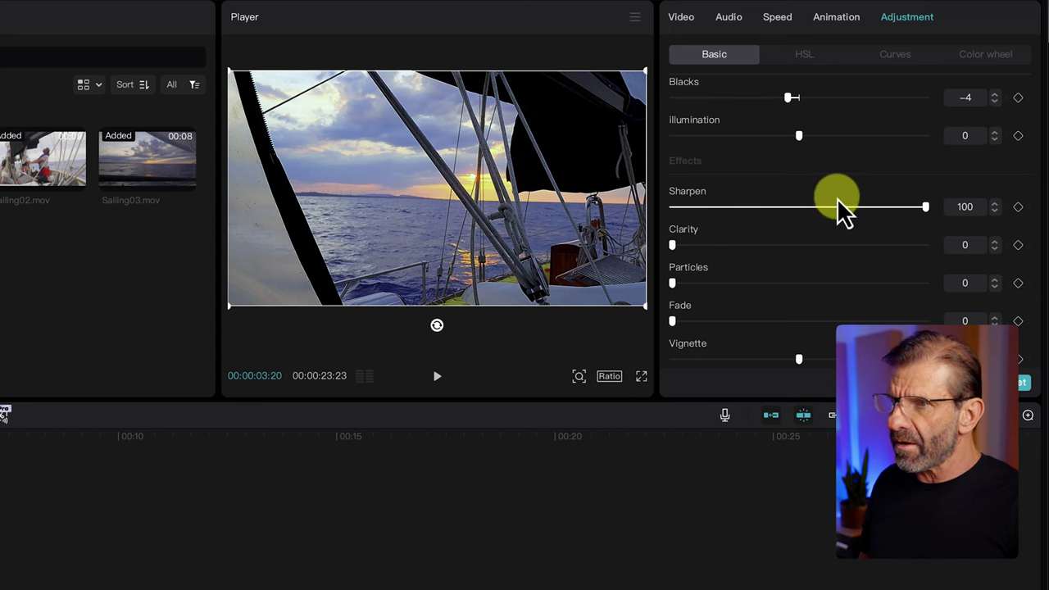
drag(837, 201, 702, 208)
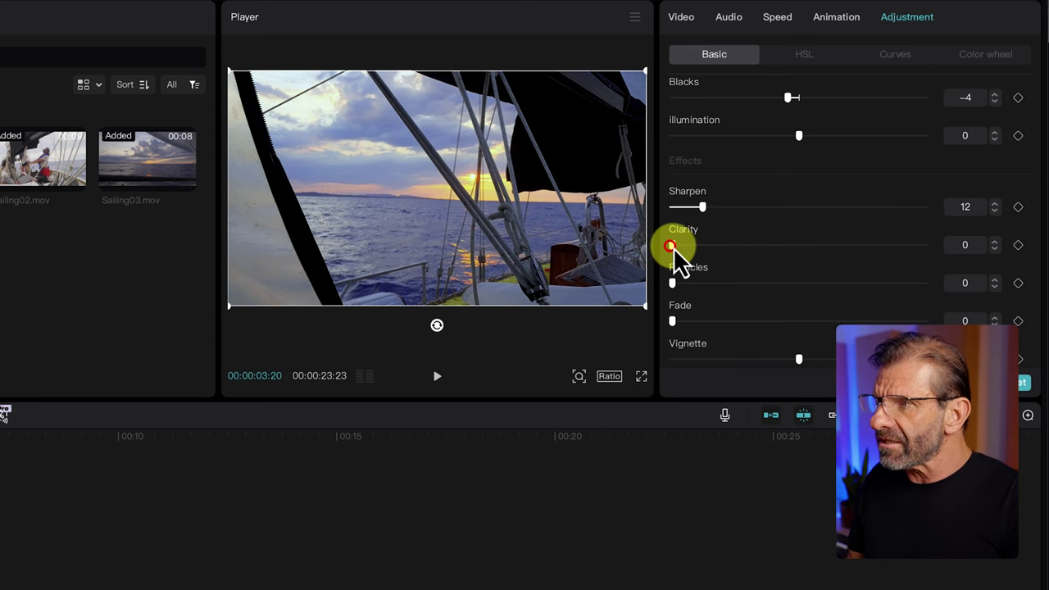
Test Clarity, Particles and Fade, leaving them at 0, and add a vignette around the edges
mouse_move(670, 245)
mouse_down()
mouse_move(863, 243)
mouse_move(665, 231)
mouse_move(1029, 231)
mouse_move(658, 237)
mouse_up()
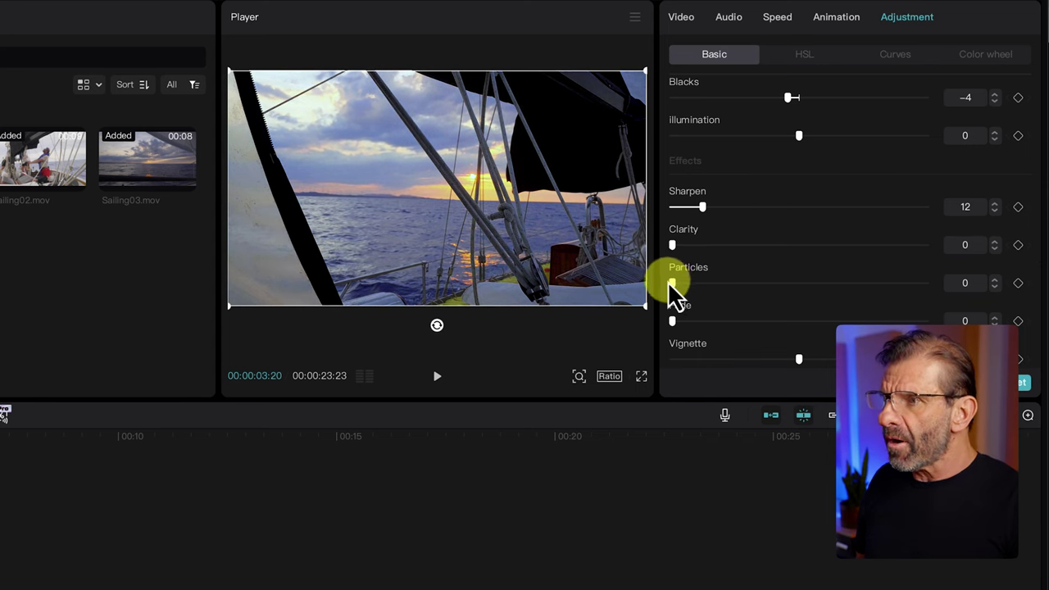
mouse_move(670, 281)
mouse_down()
mouse_move(999, 271)
mouse_move(718, 273)
mouse_move(1045, 279)
mouse_move(665, 283)
mouse_up()
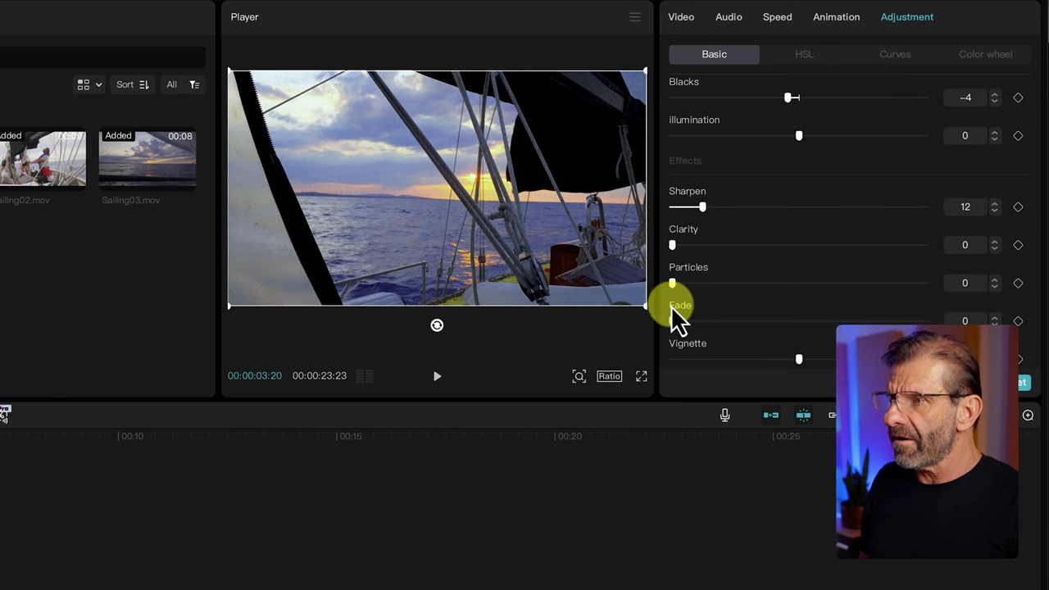
drag(672, 320, 622, 297)
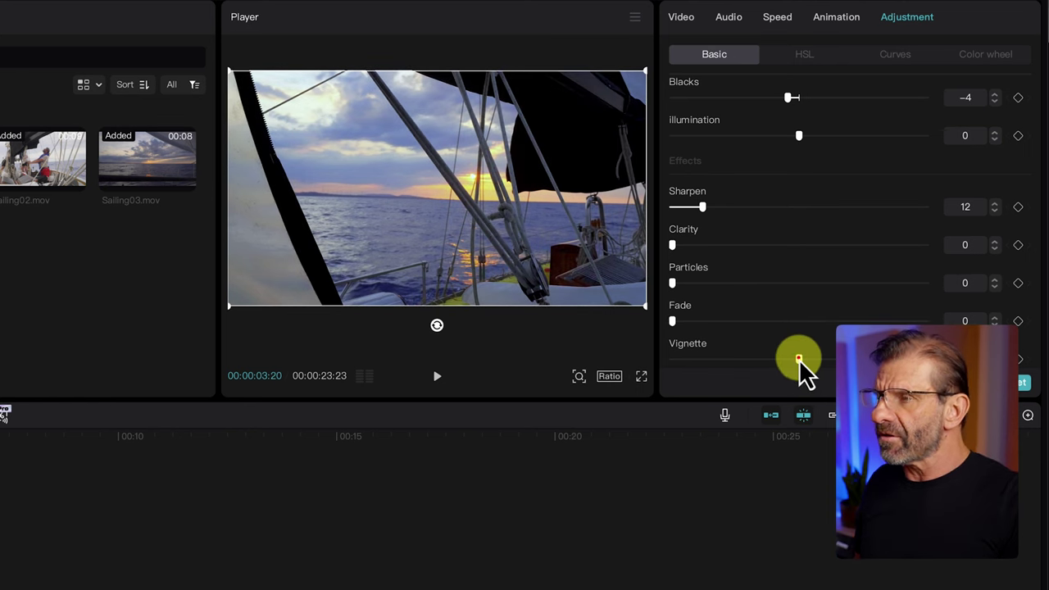
drag(799, 359, 844, 339)
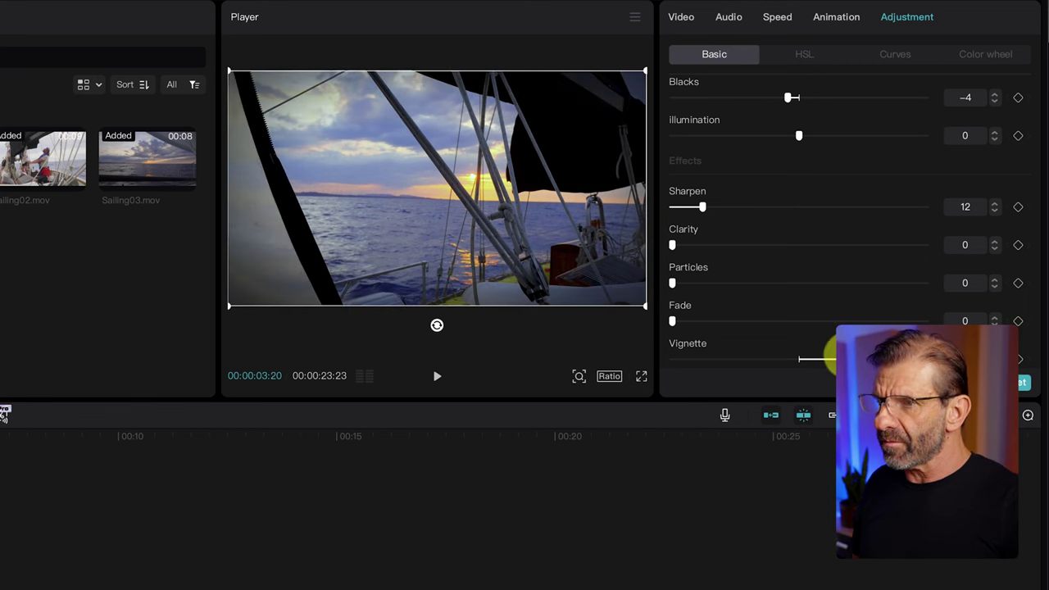
drag(837, 343, 824, 352)
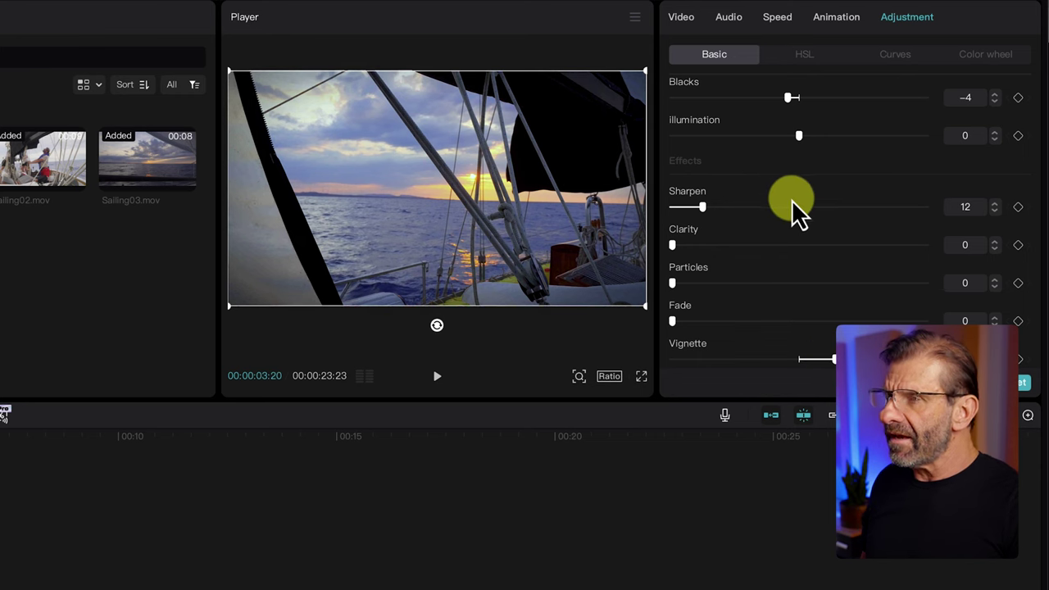
click(785, 58)
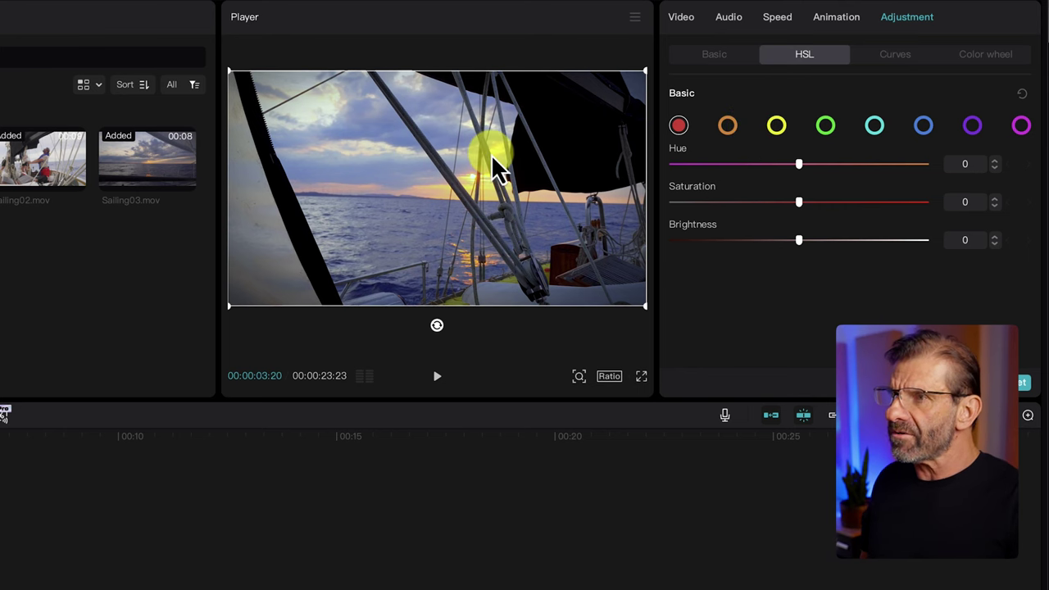
Raise the orange HSL saturation to 31, and test the blue sliders but leave them at 0
click(728, 125)
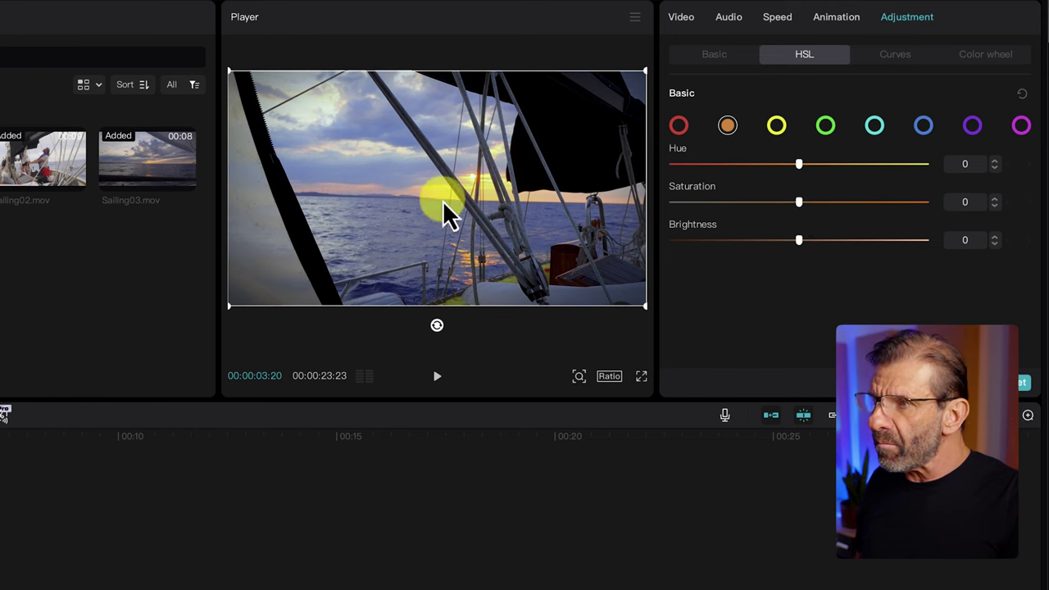
drag(802, 203, 836, 203)
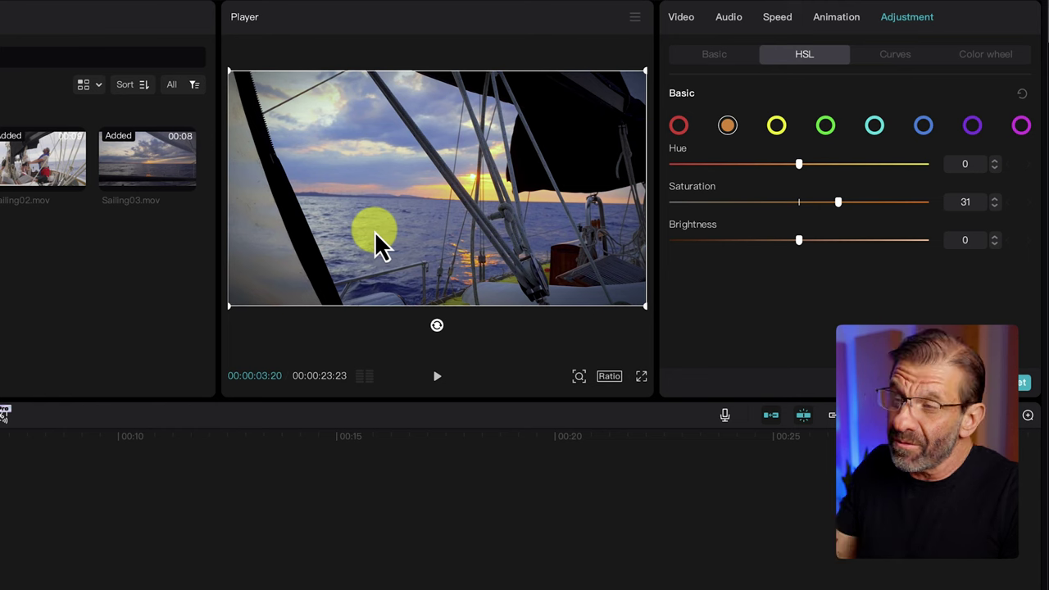
click(920, 127)
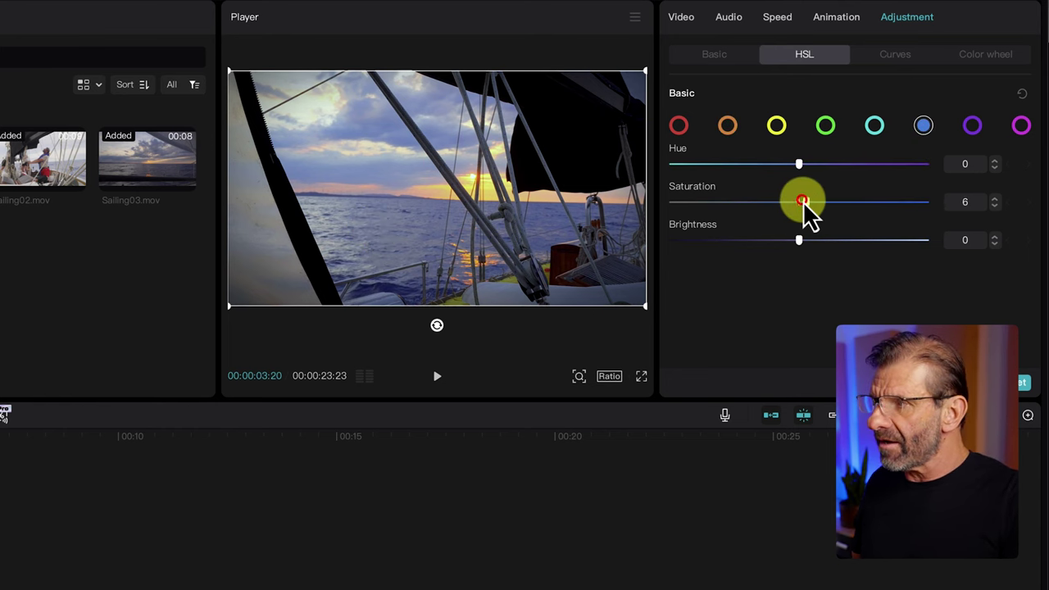
drag(807, 211, 801, 232)
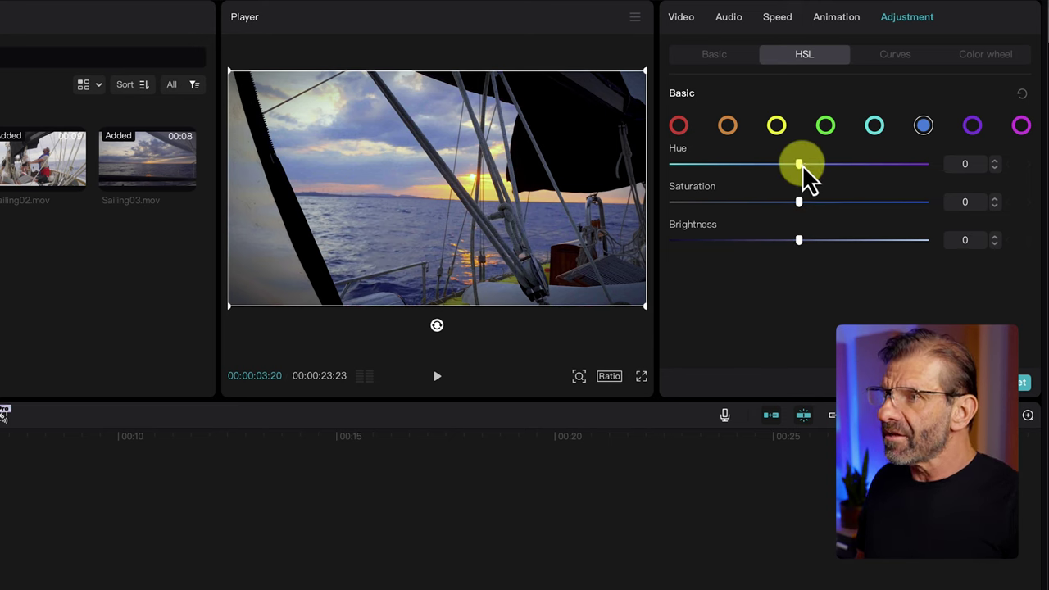
mouse_move(802, 165)
mouse_down()
mouse_move(615, 164)
mouse_move(1039, 159)
mouse_move(798, 165)
mouse_up()
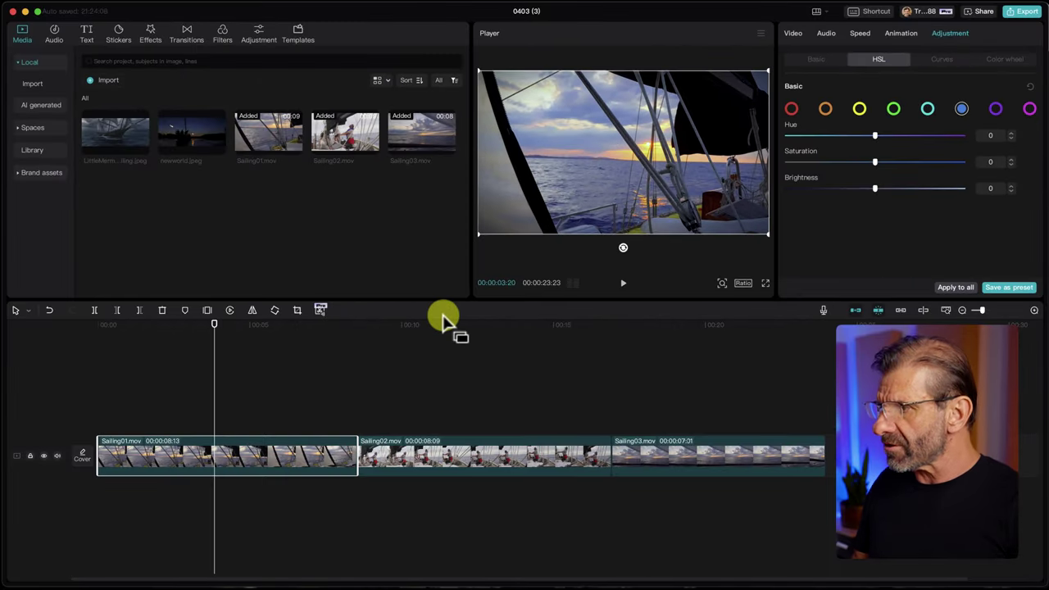
Select Sailing02 and set its red HSL Saturation to −30 and Brightness to −38
click(456, 328)
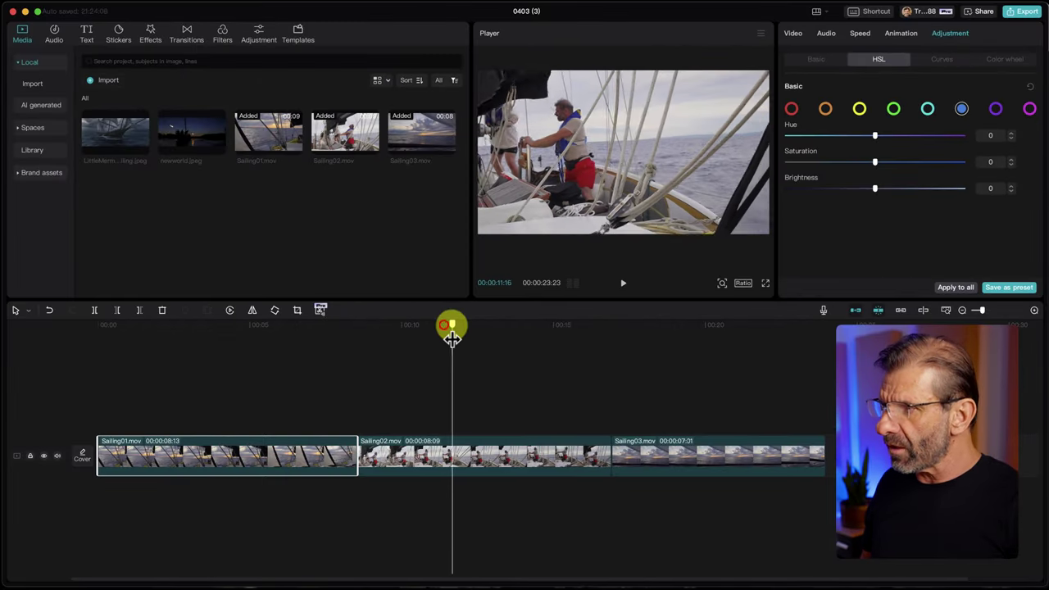
click(469, 434)
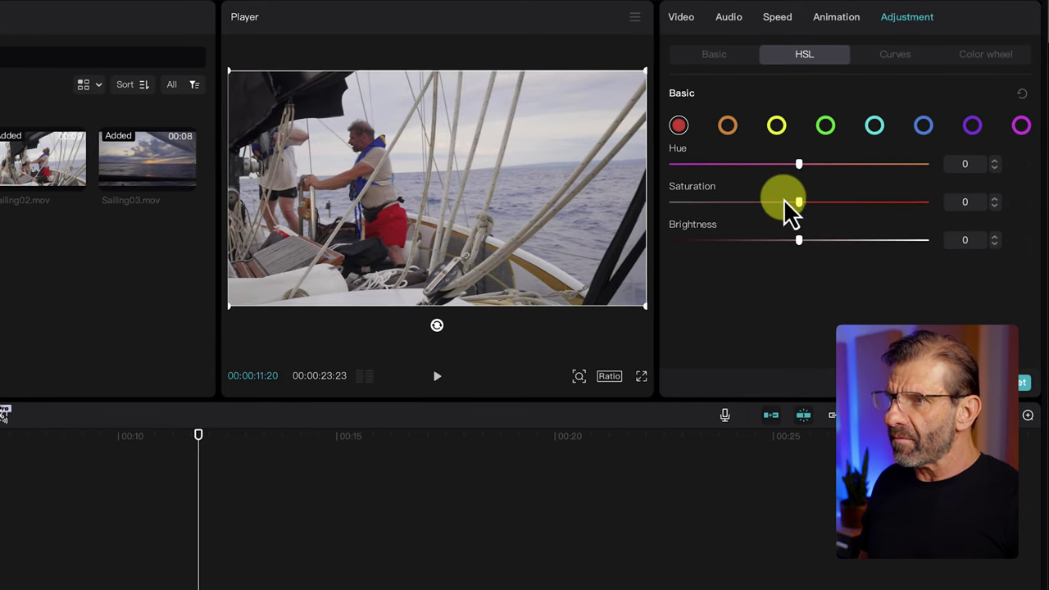
drag(803, 203, 754, 190)
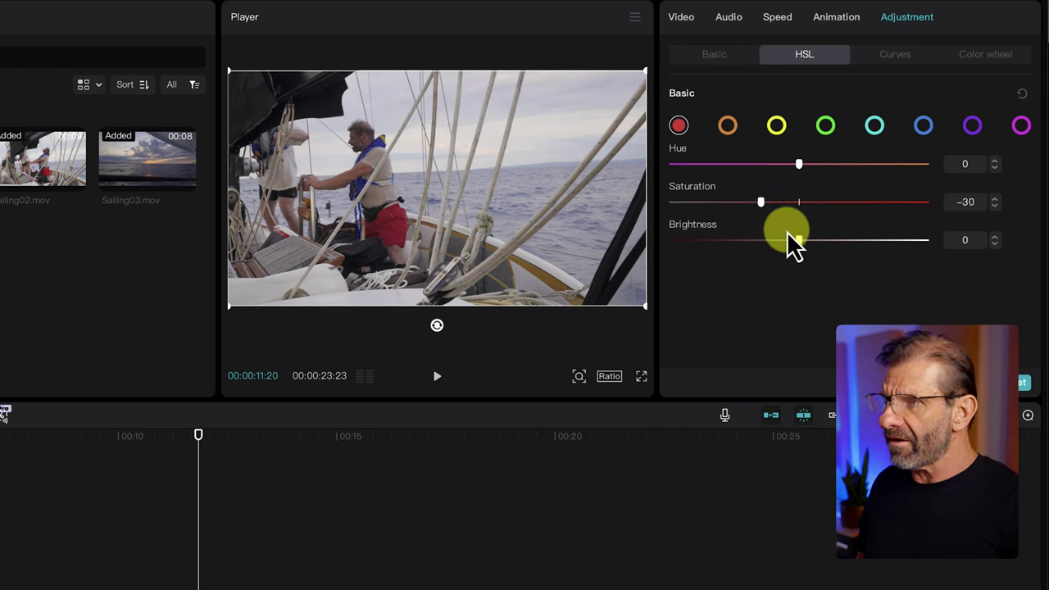
drag(796, 239, 746, 239)
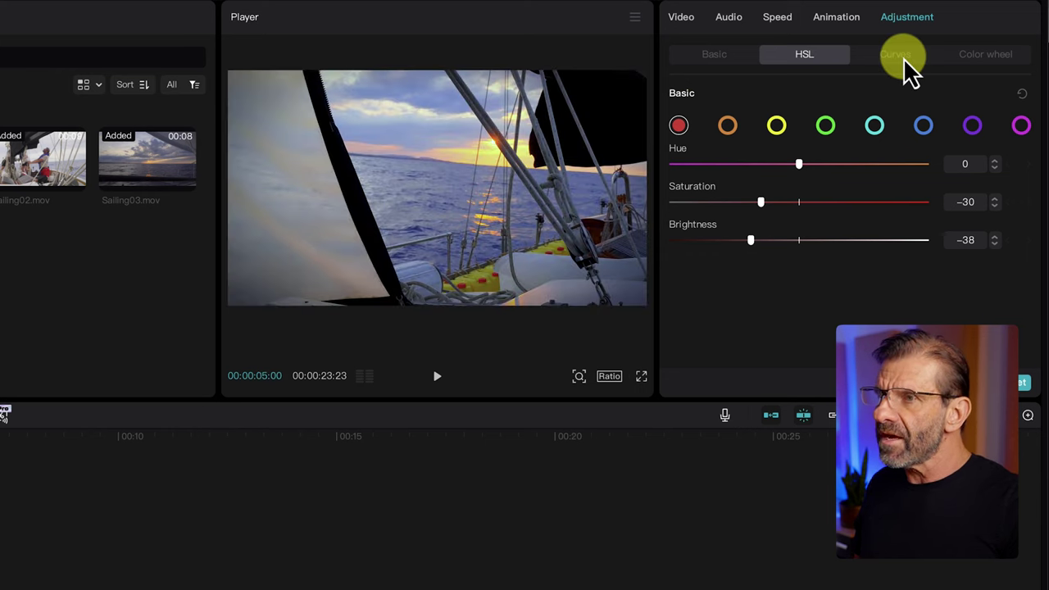
click(902, 58)
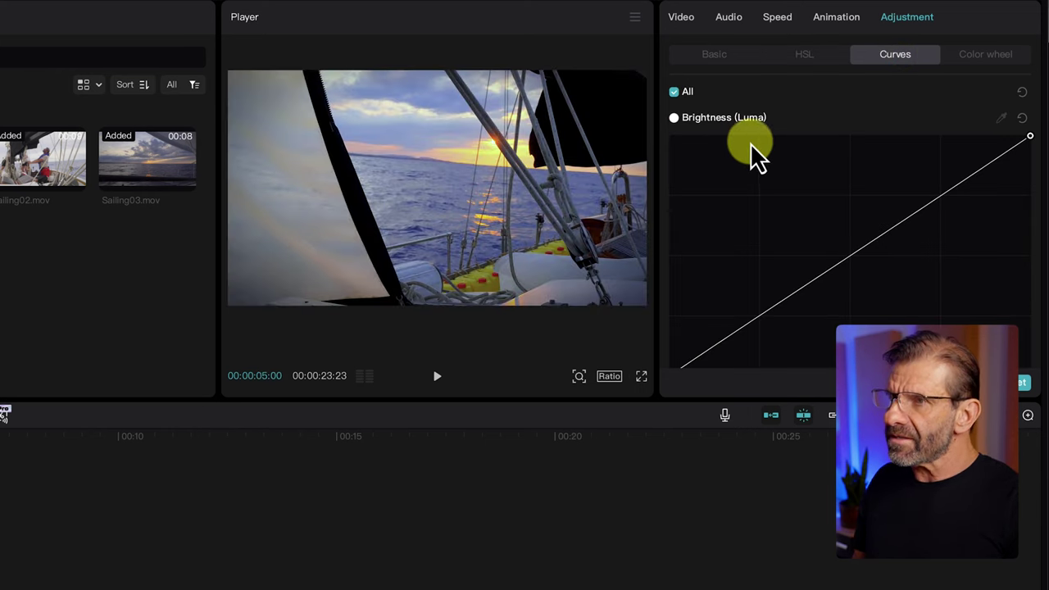
Scroll through the Curves panel to look at the Brightness and Red curves
scroll(750, 139, down, 10)
scroll(758, 123, up, 9)
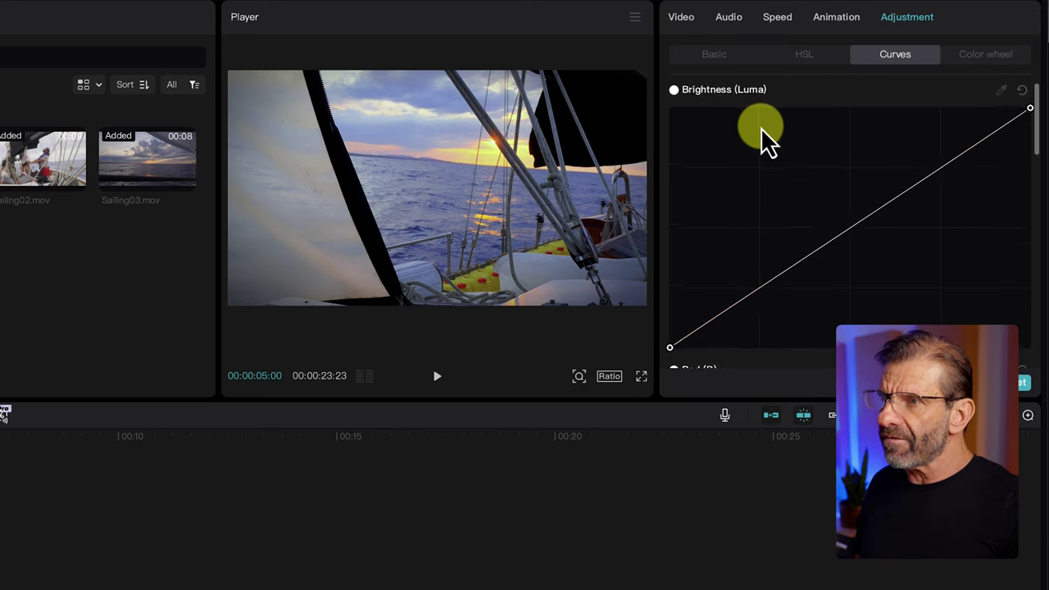
scroll(760, 127, up, 1)
scroll(705, 157, down, 4)
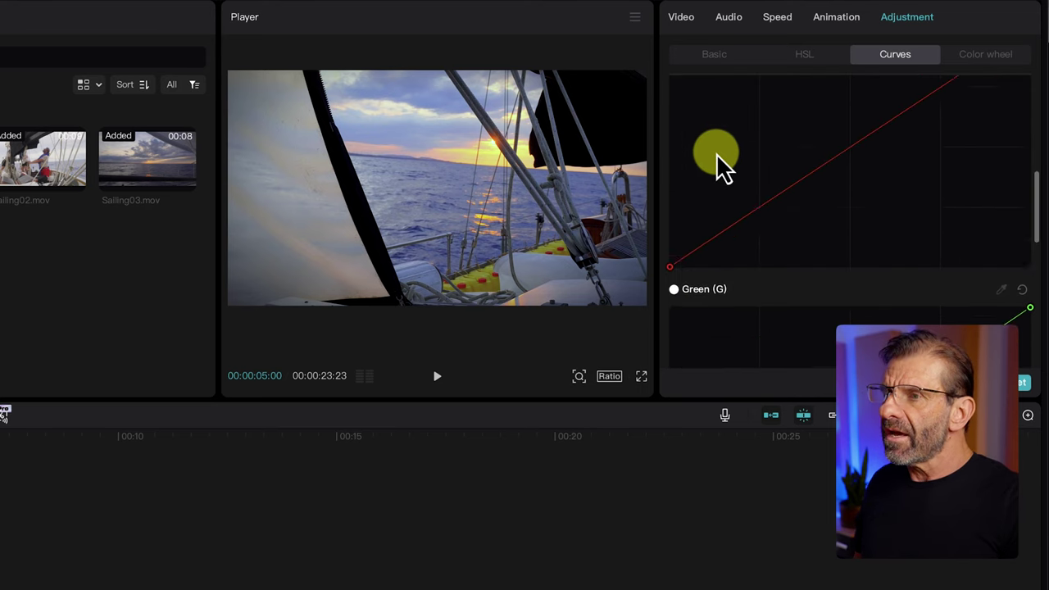
scroll(717, 153, down, 6)
scroll(729, 146, up, 7)
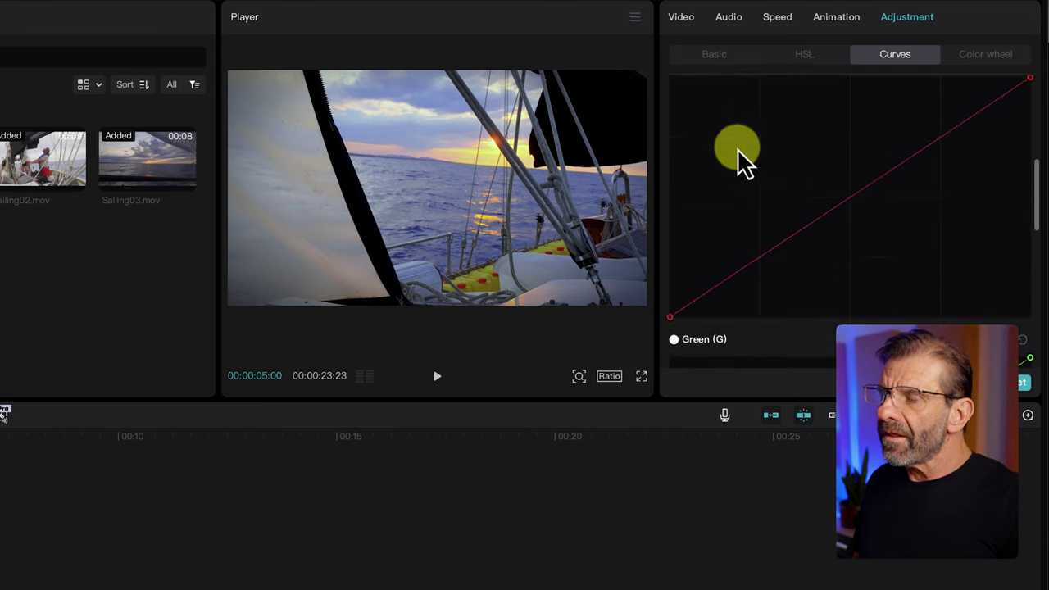
scroll(789, 148, up, 4)
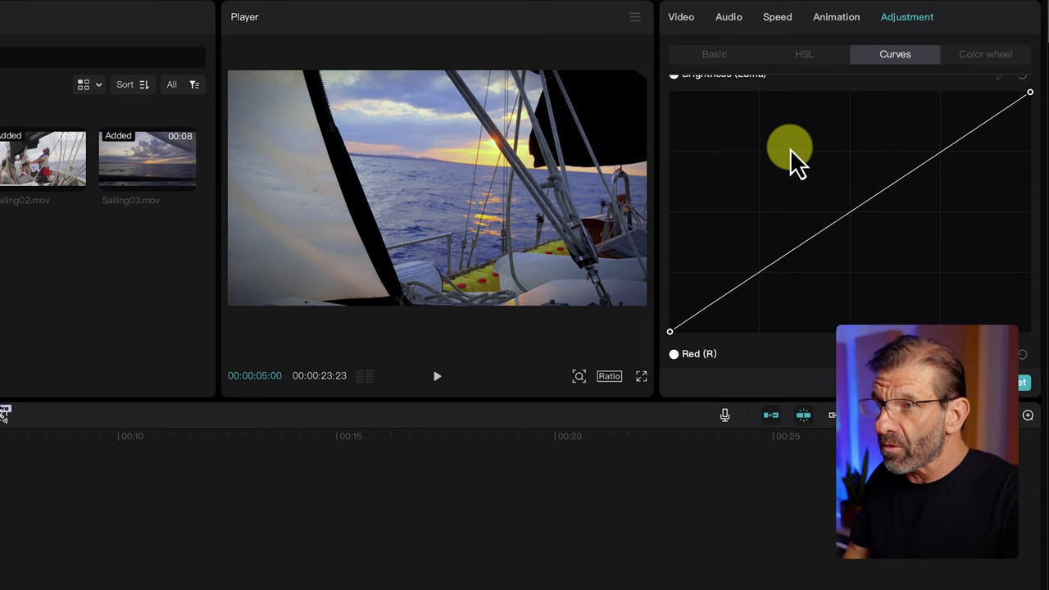
Go back to Basic, then reopen Curves and review the unadjusted Luma and Red curves
click(727, 62)
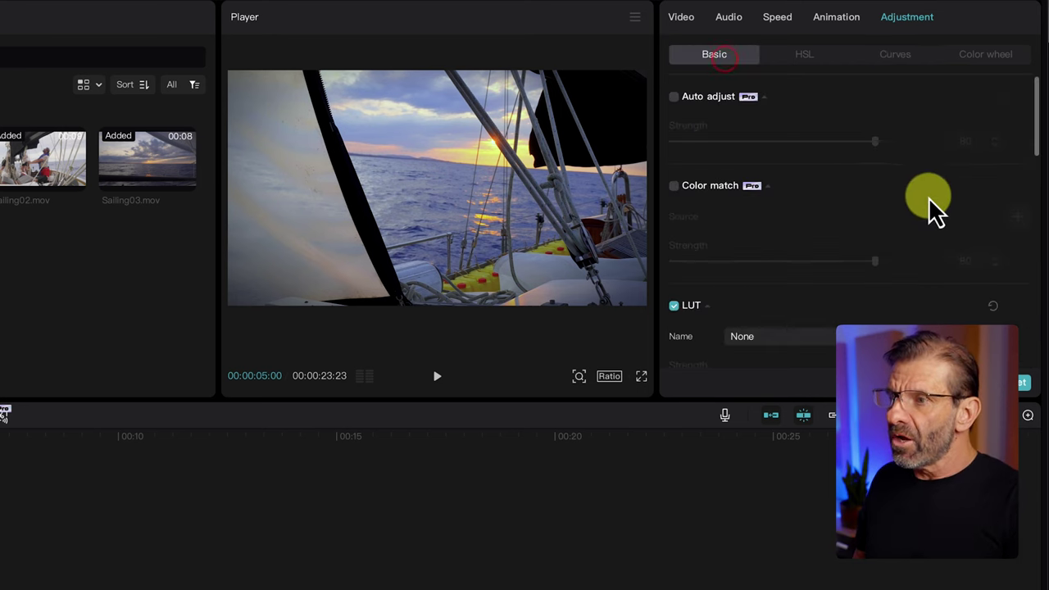
scroll(929, 200, down, 5)
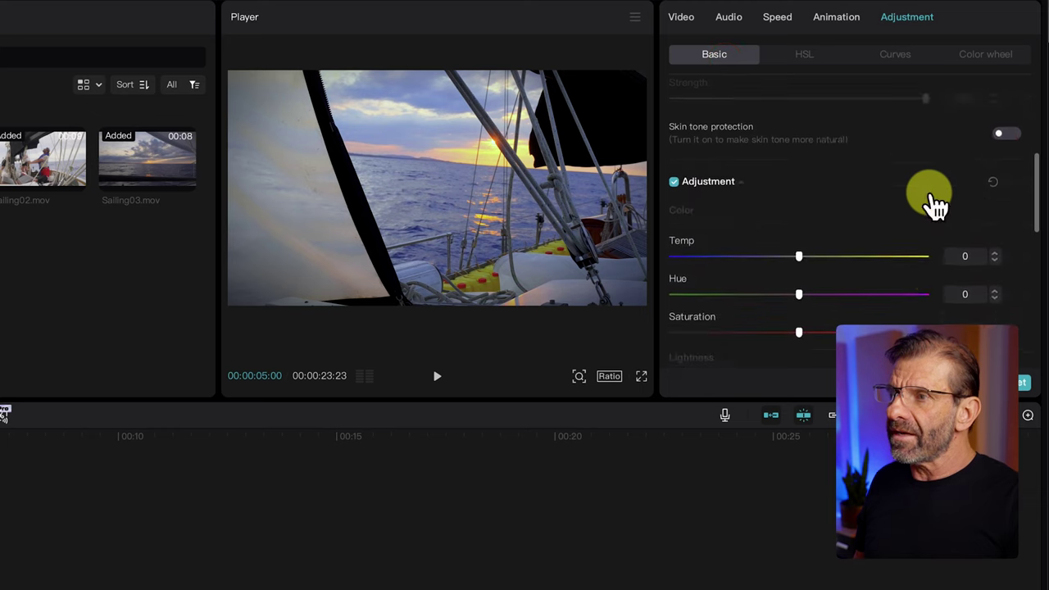
click(893, 55)
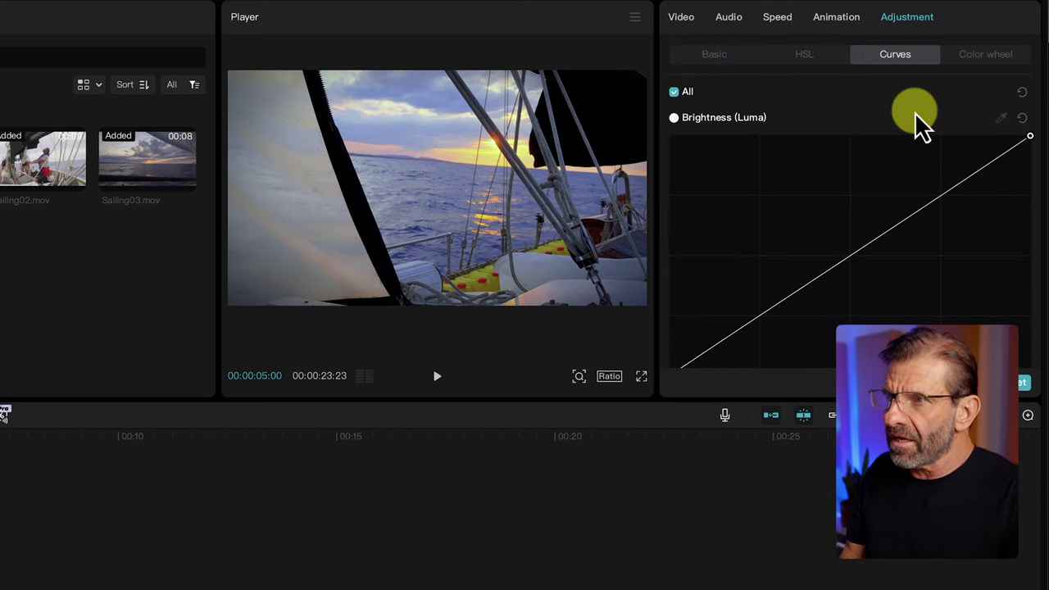
scroll(914, 111, down, 5)
scroll(918, 107, up, 5)
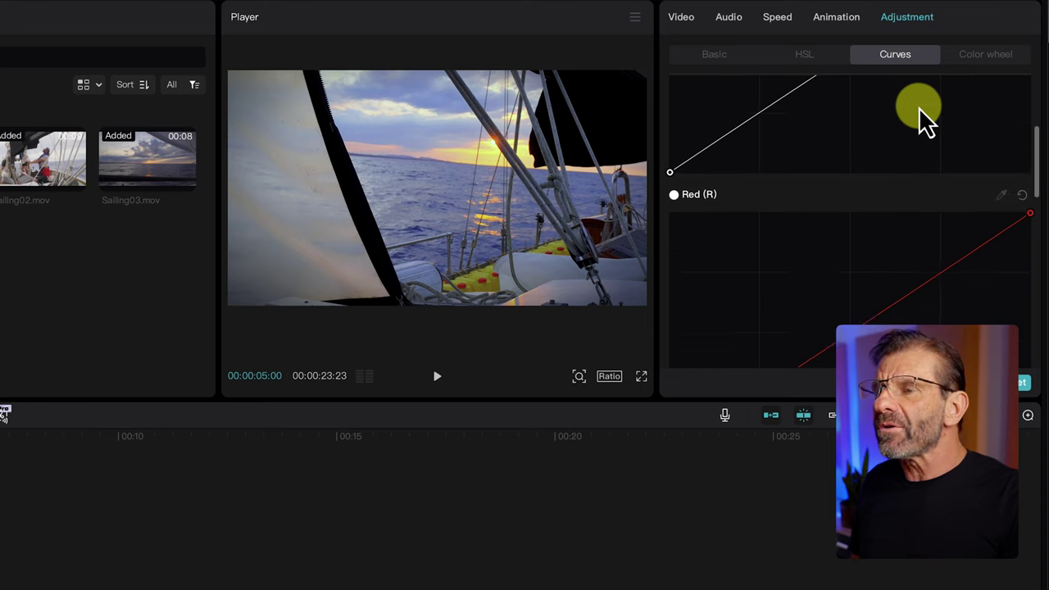
scroll(918, 106, down, 5)
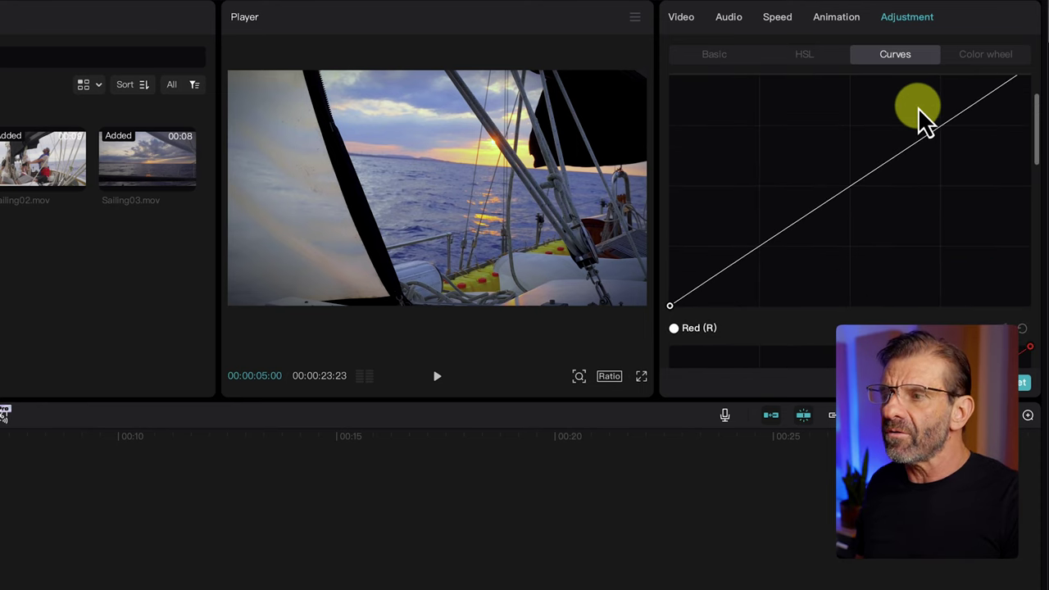
scroll(918, 106, up, 5)
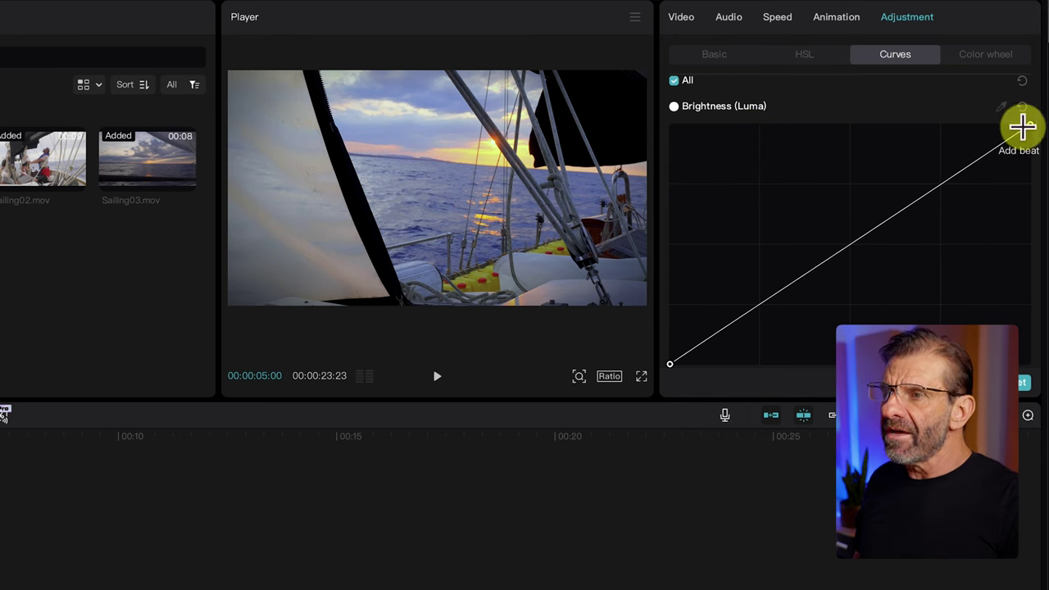
Try raising the black point and lowering the white point on the Brightness curve, then reset it
drag(669, 364, 749, 249)
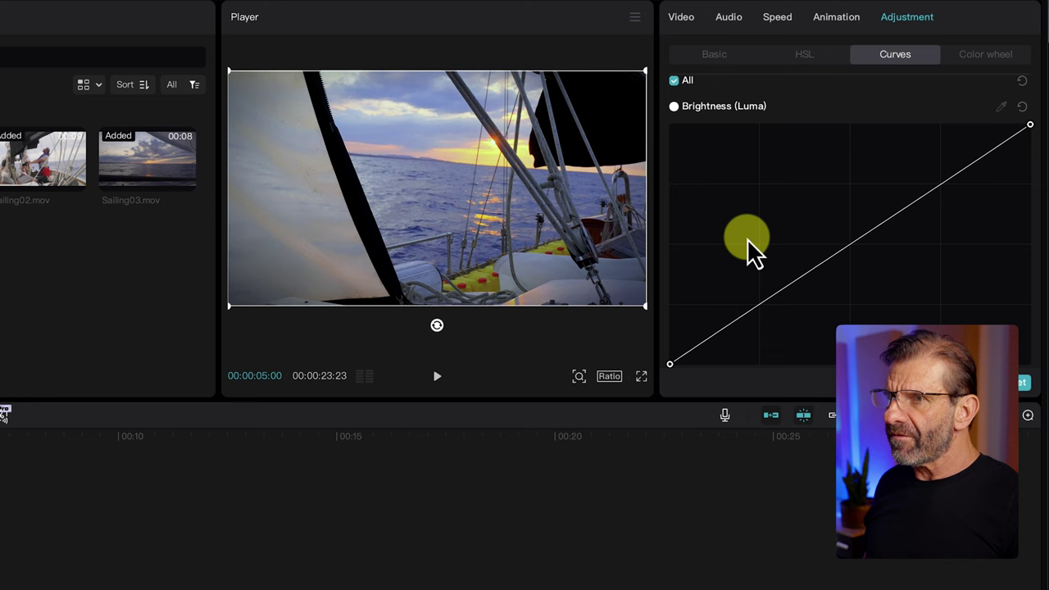
drag(1030, 124, 1029, 365)
click(1022, 106)
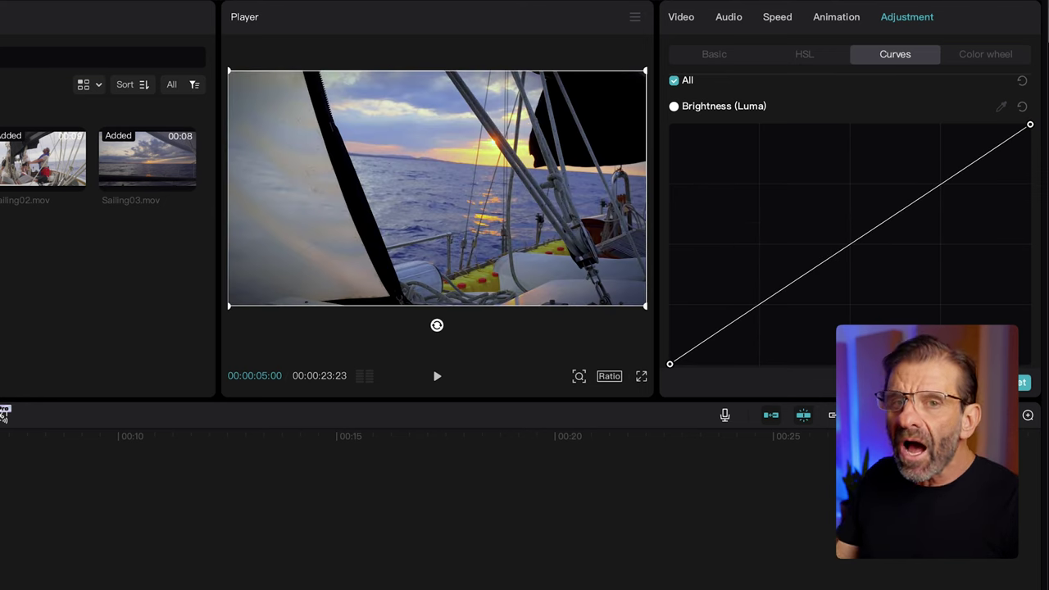
click(985, 204)
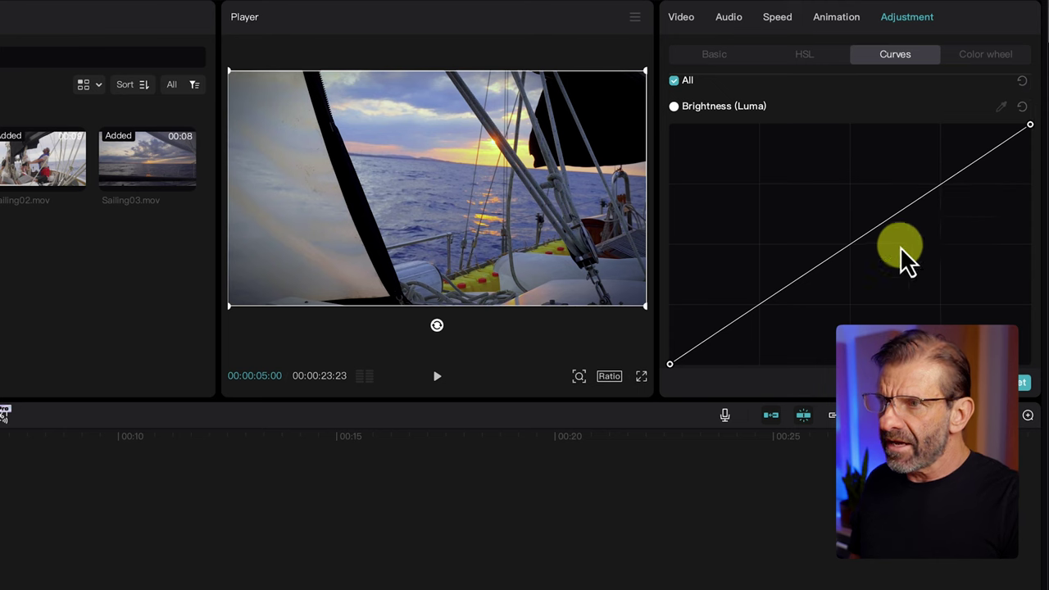
Add two Luma curve points, raise the upper and lower the bottom, then compare curves off and on
click(942, 182)
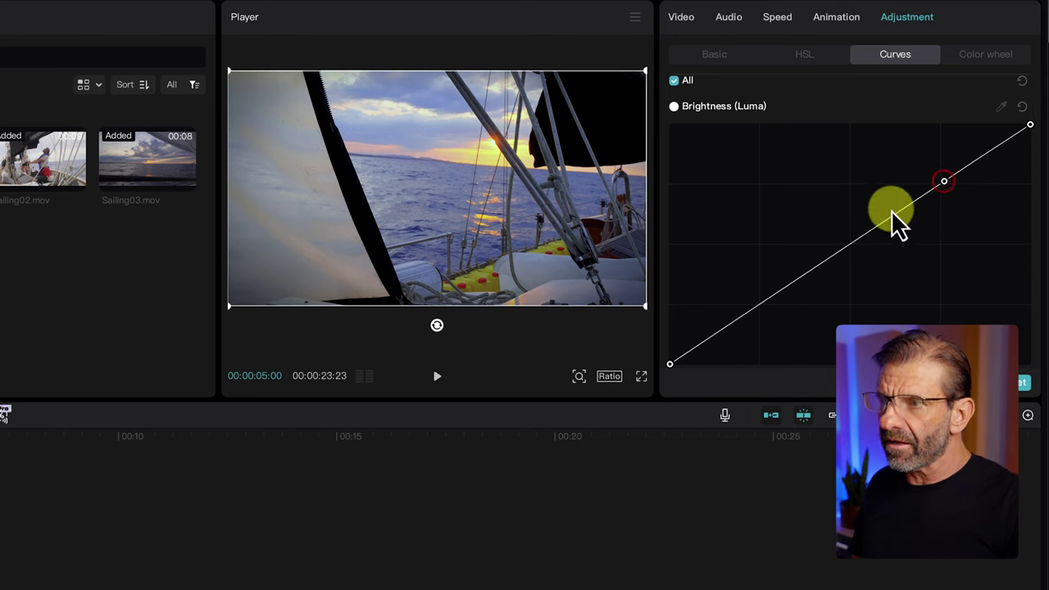
click(760, 304)
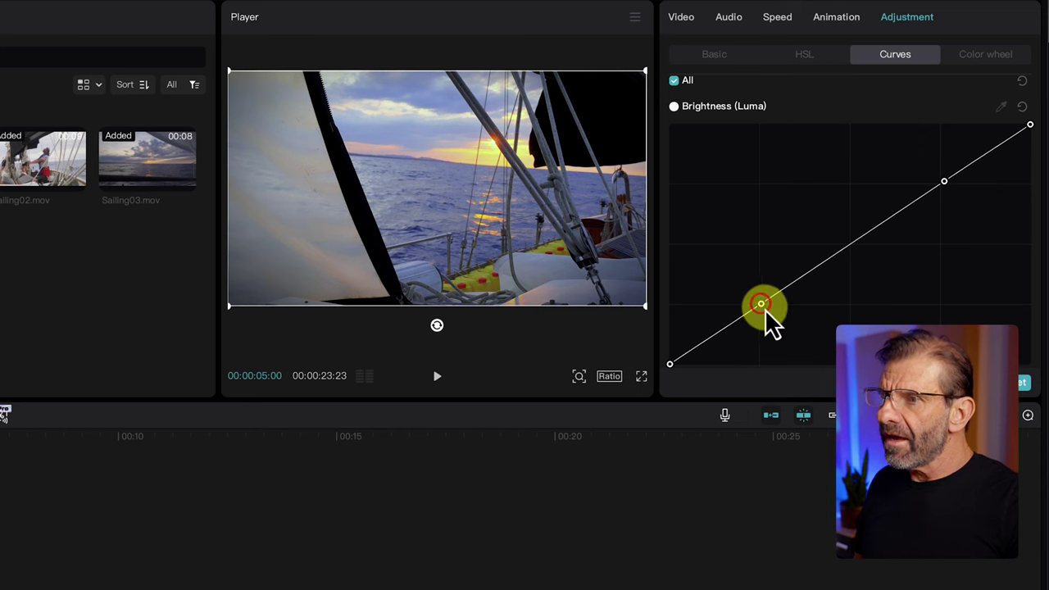
drag(945, 182, 946, 175)
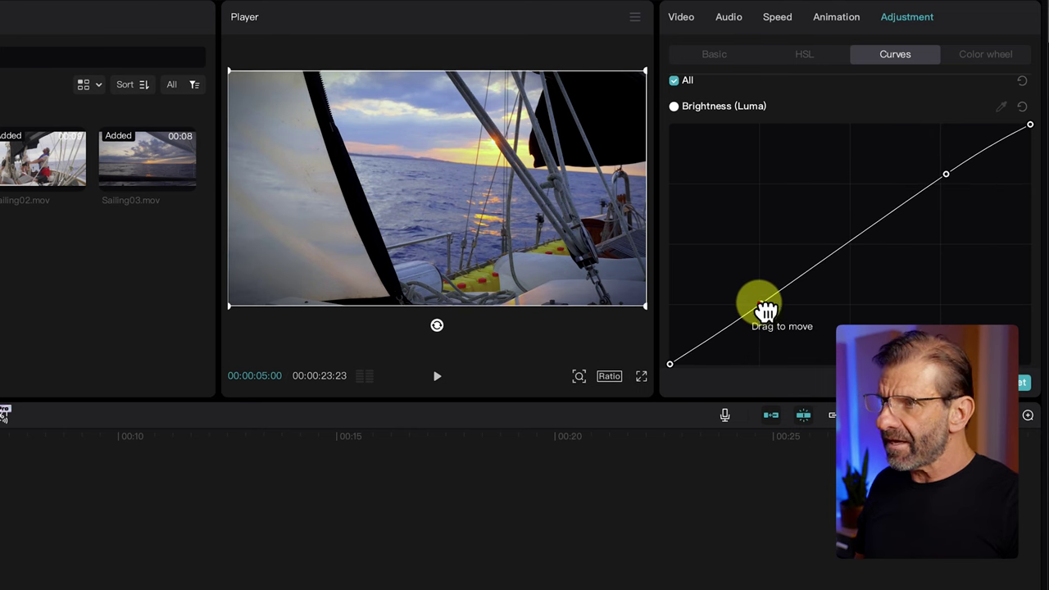
drag(763, 309, 768, 319)
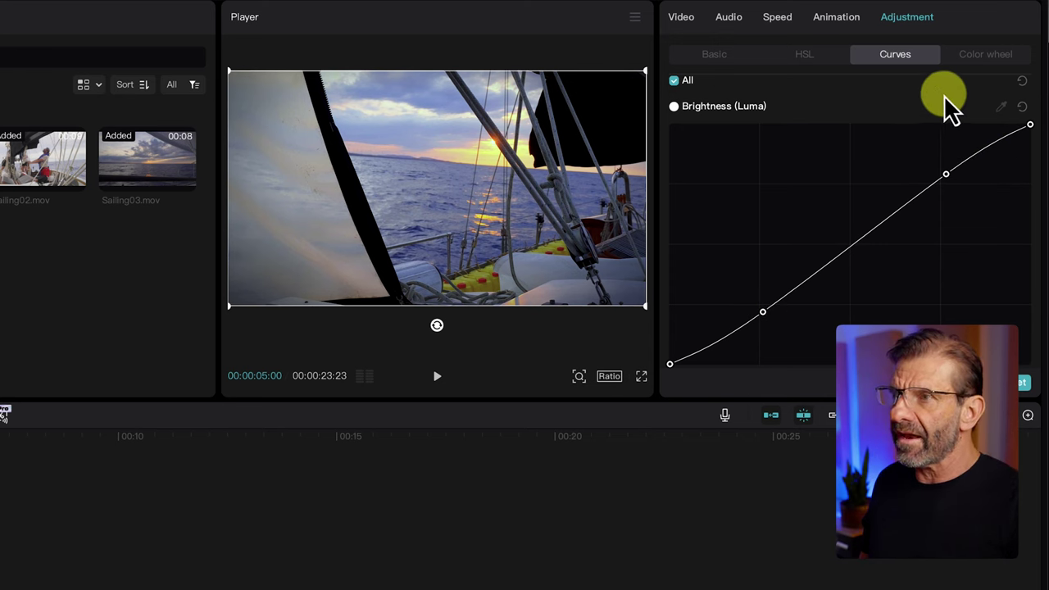
click(680, 81)
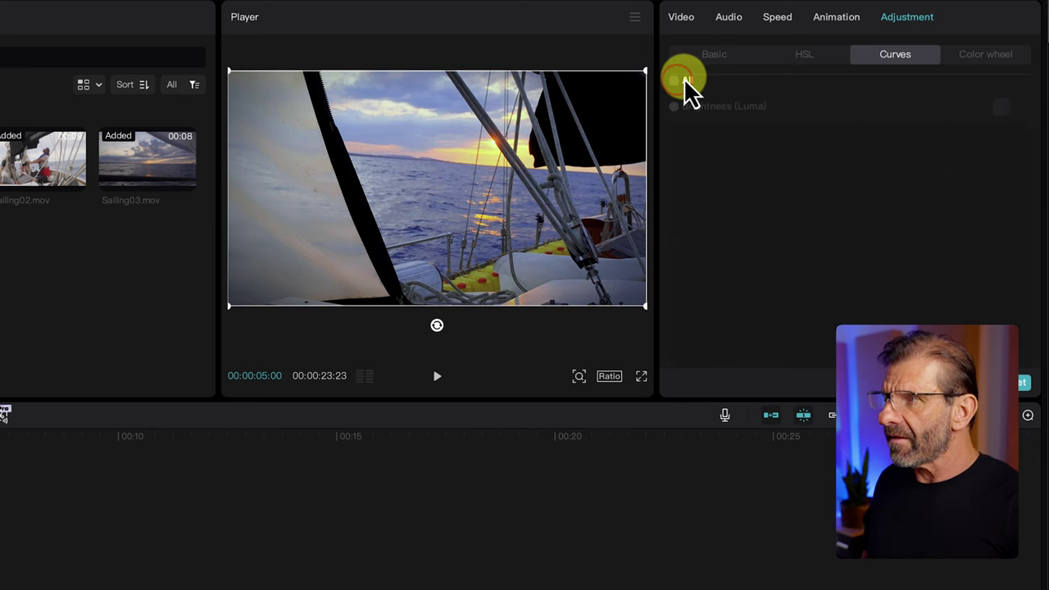
click(682, 80)
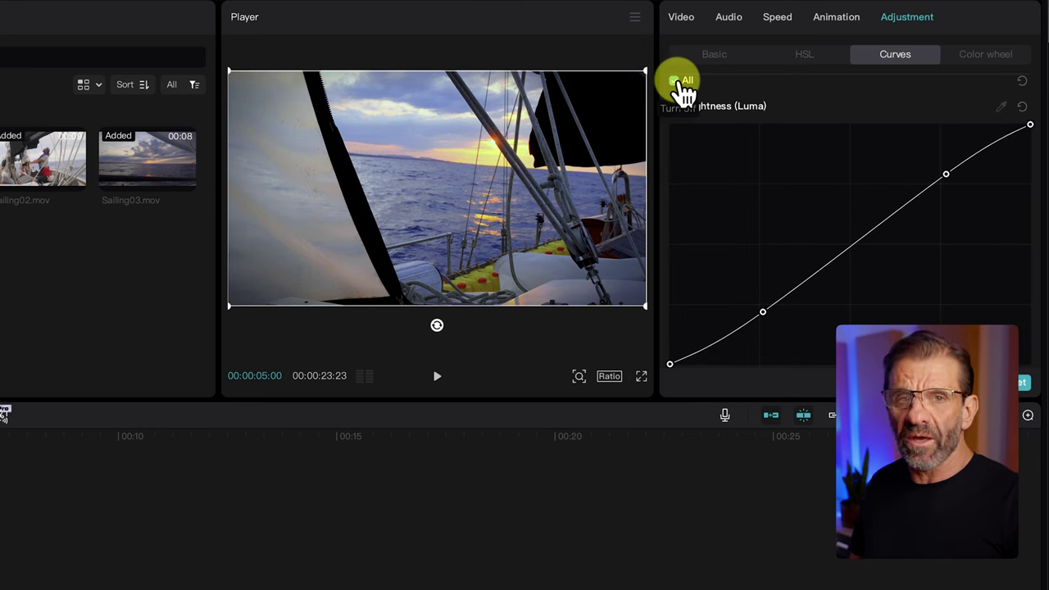
Show the Color wheel adjustments, then step back a few frames in the Sailing02 crew clip
click(987, 56)
scroll(1016, 233, down, 1)
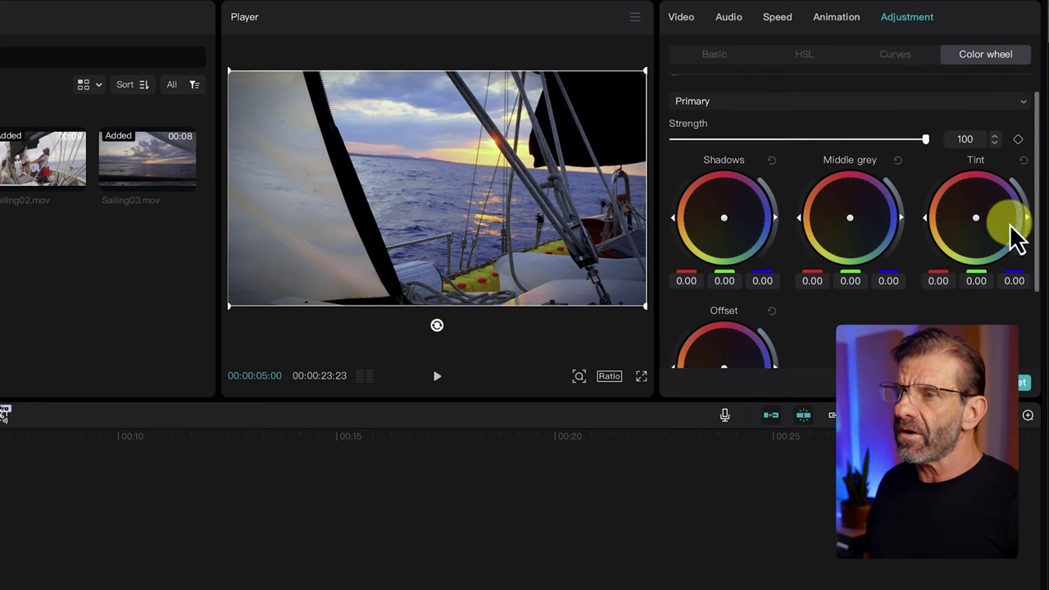
scroll(982, 233, down, 3)
scroll(960, 225, up, 4)
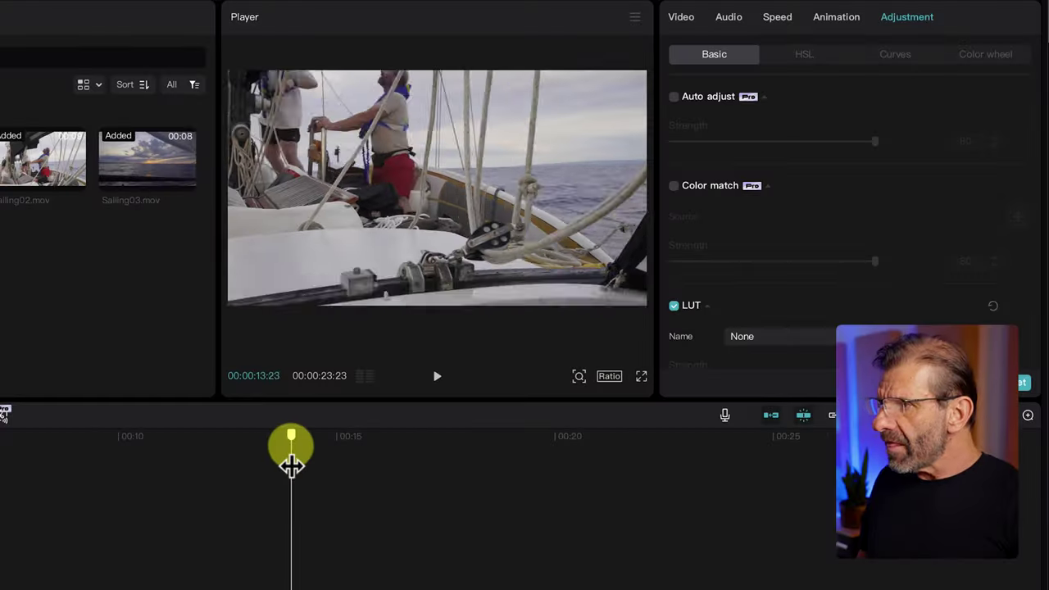
drag(291, 463, 251, 462)
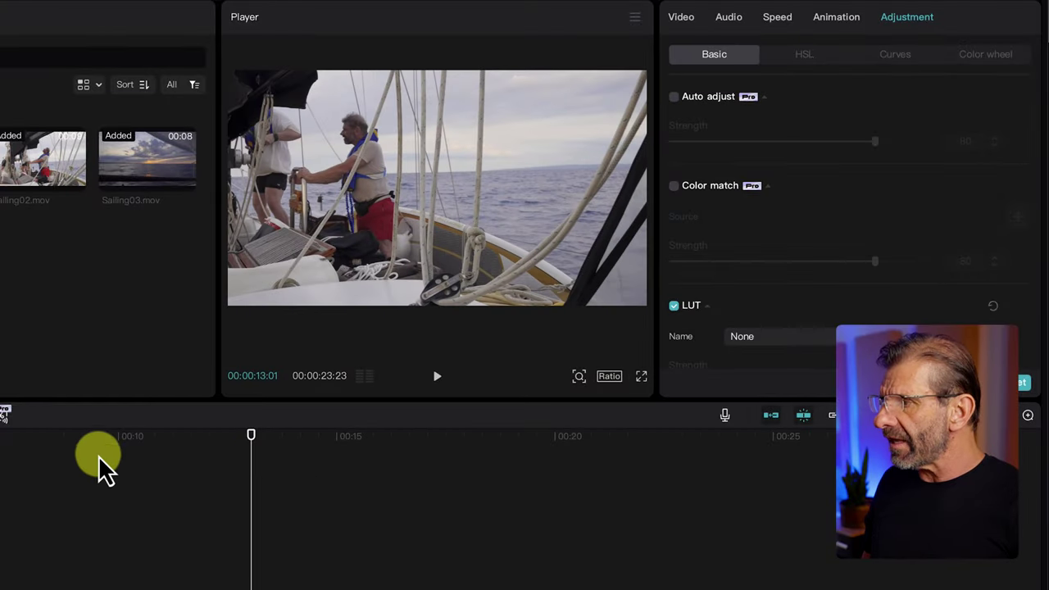
drag(91, 447, 602, 455)
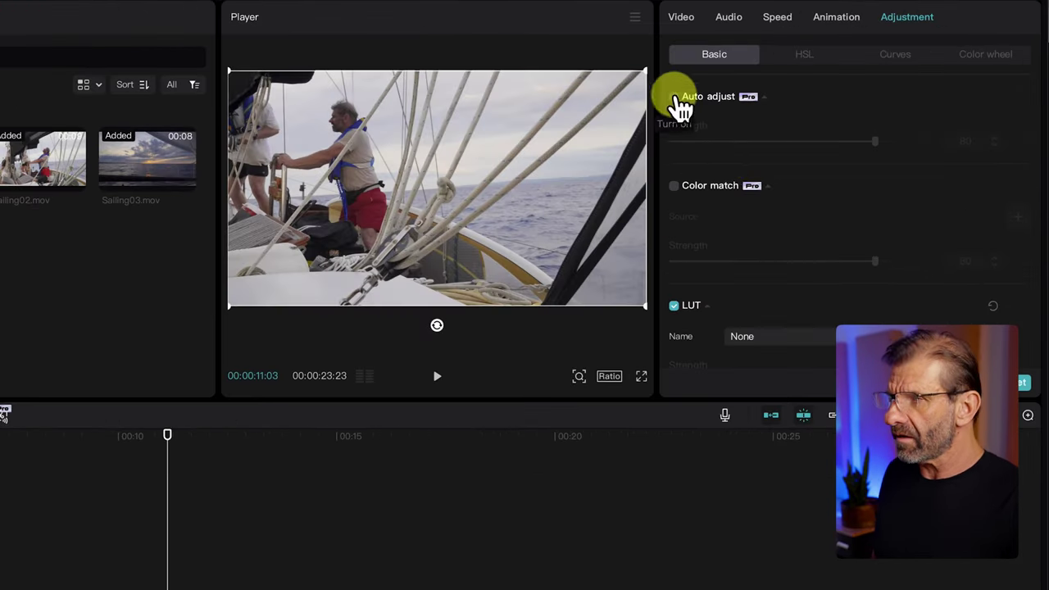
Add a low point on the Brightness curve and pull it down to darken the crew clip's shadows
scroll(676, 106, down, 5)
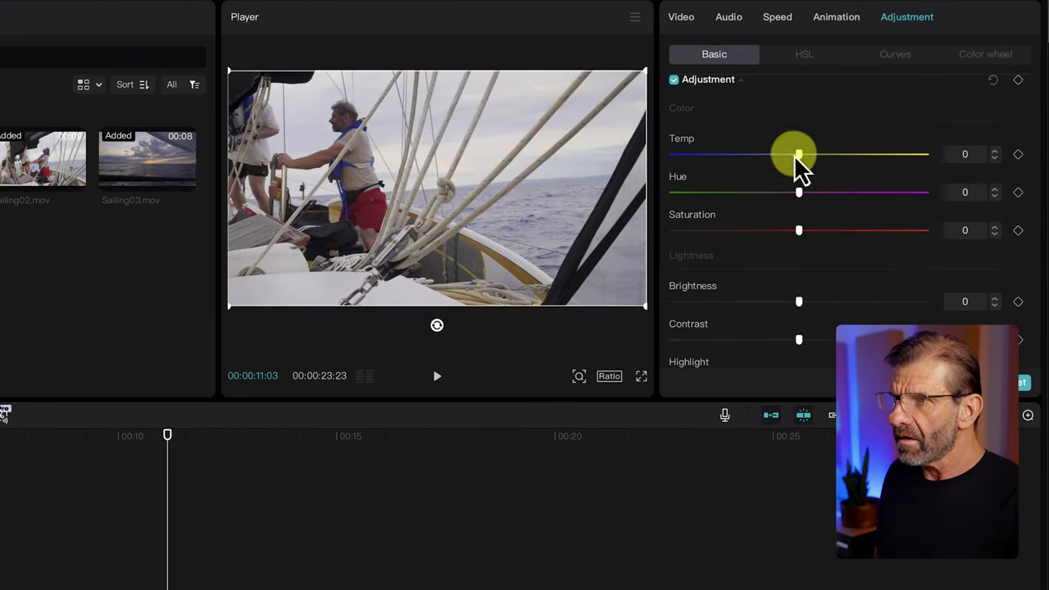
click(796, 335)
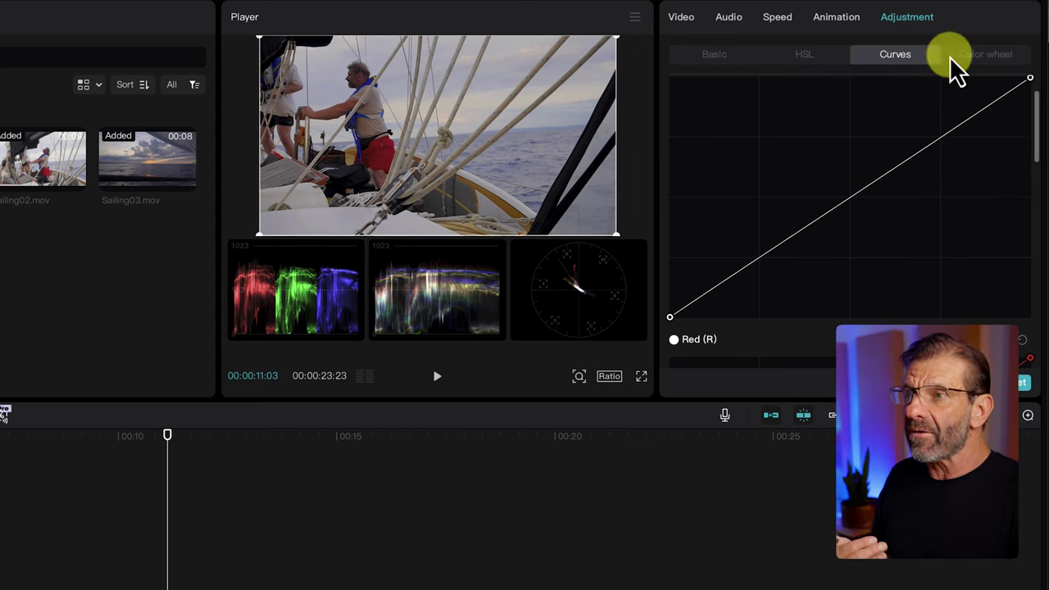
click(792, 234)
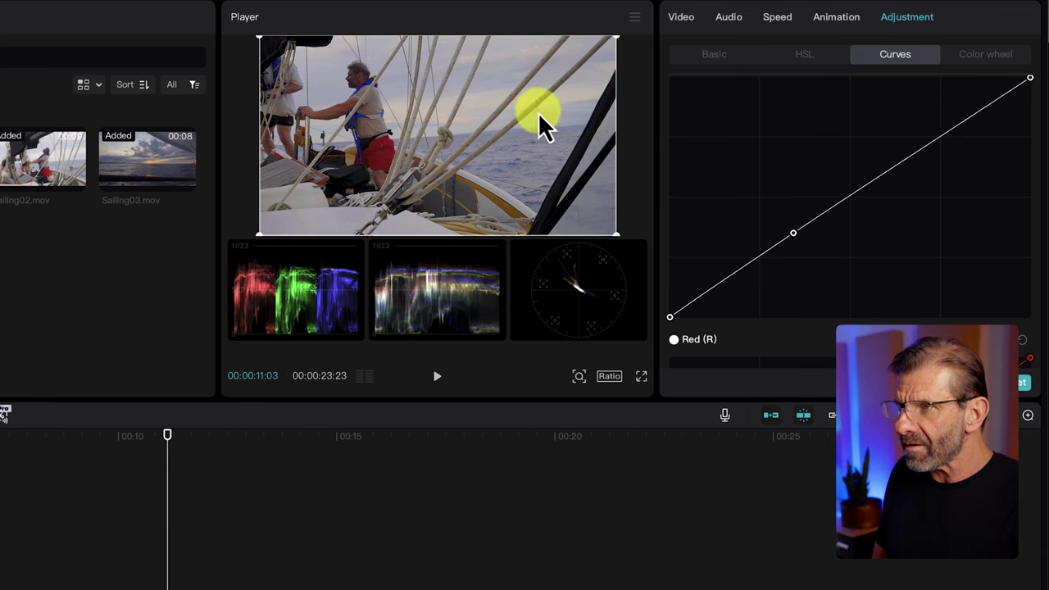
click(135, 433)
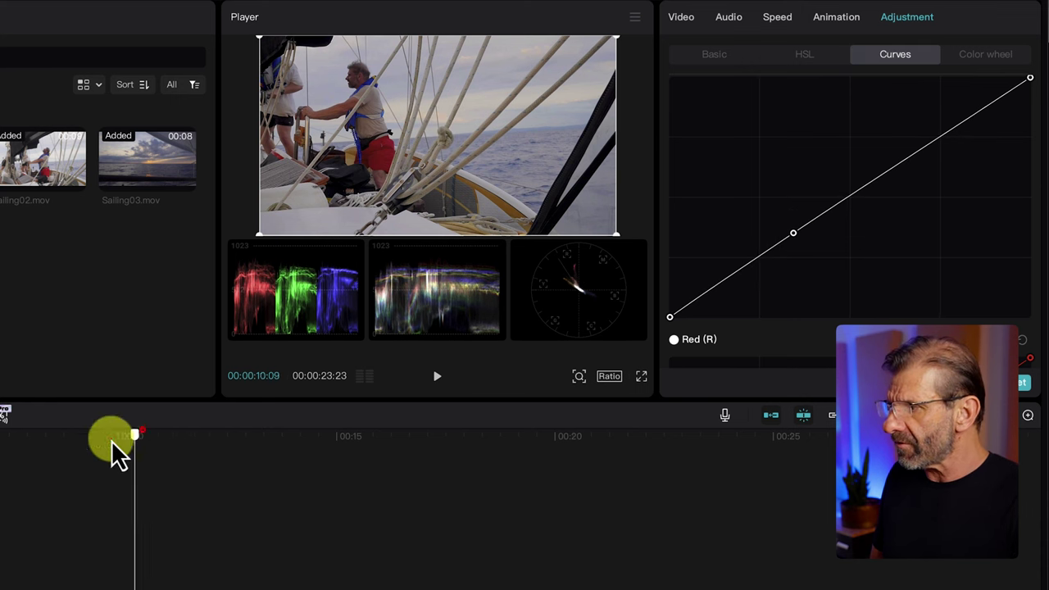
drag(140, 429, 194, 461)
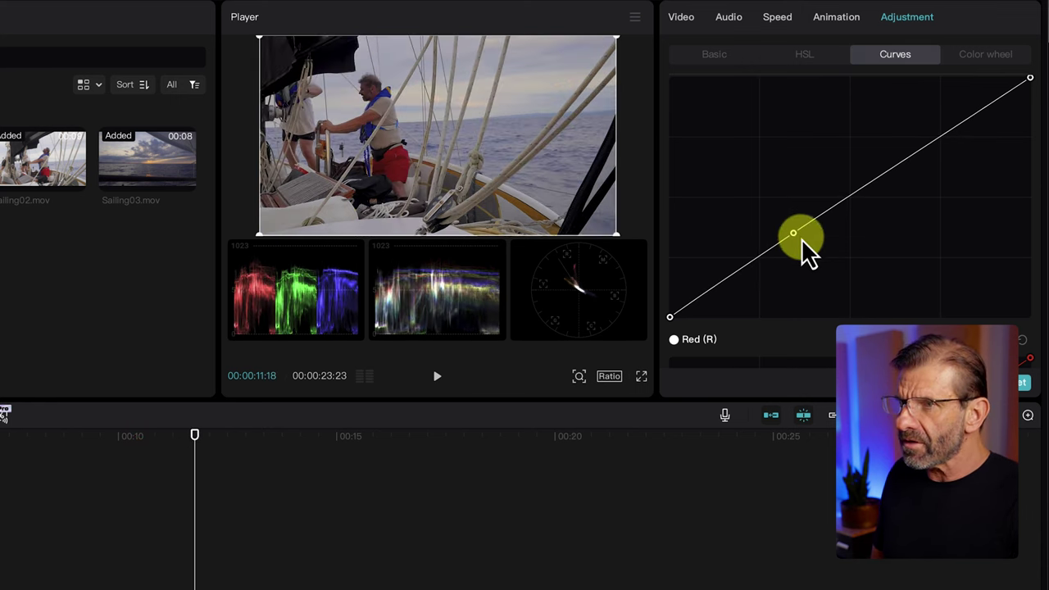
drag(794, 236, 801, 245)
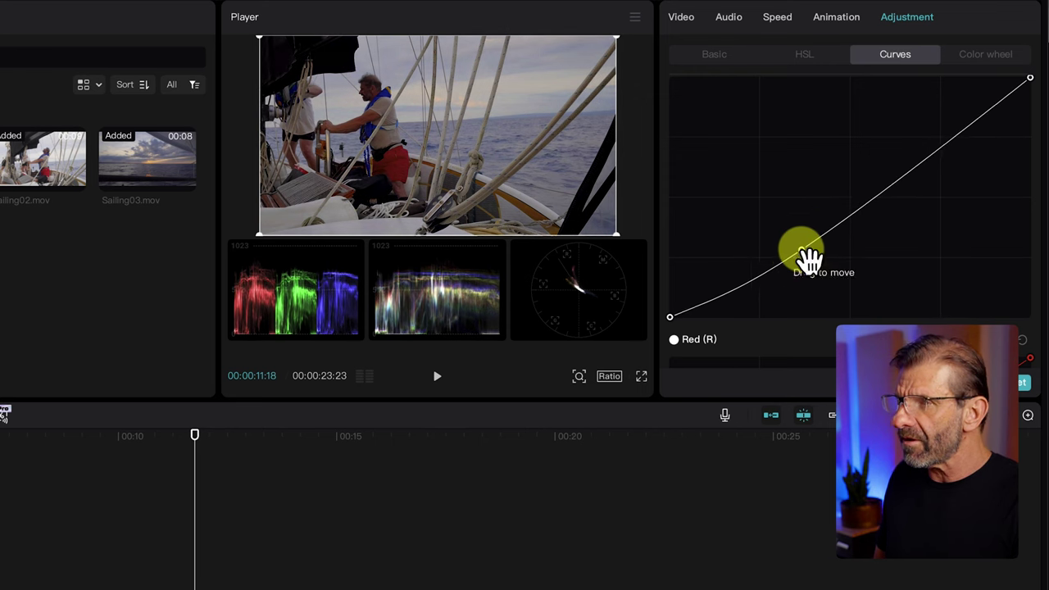
Add a second, higher curve point, lower it slightly, and scrub the timeline to review
click(904, 175)
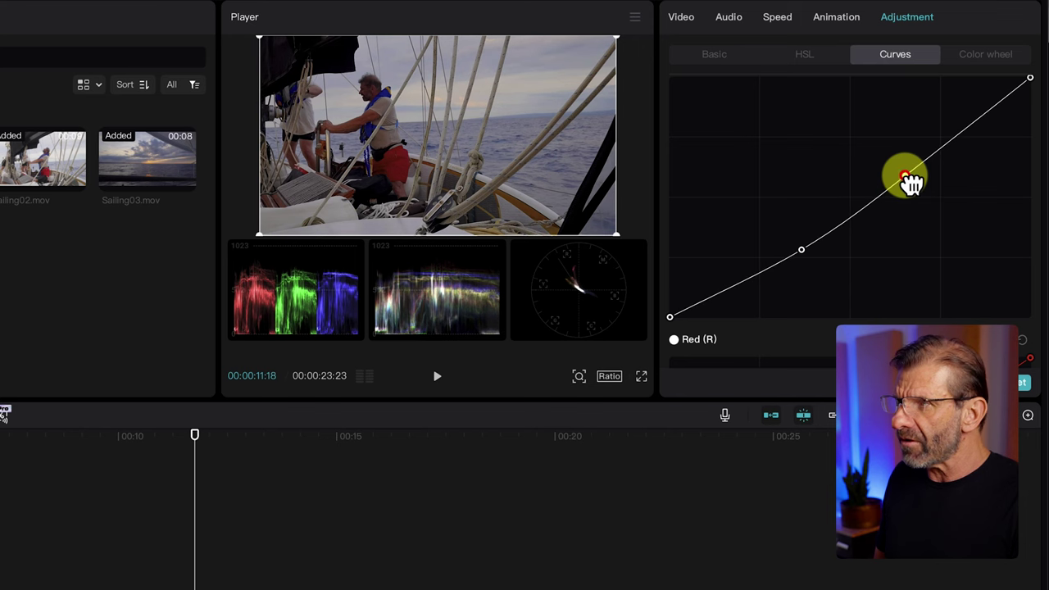
drag(909, 182, 917, 190)
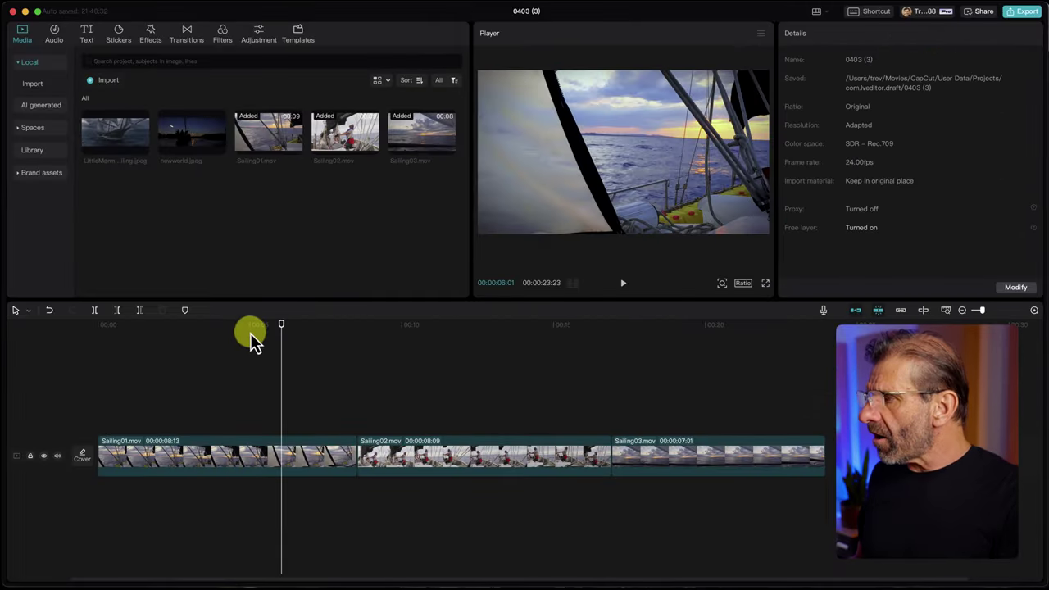
drag(253, 337, 252, 361)
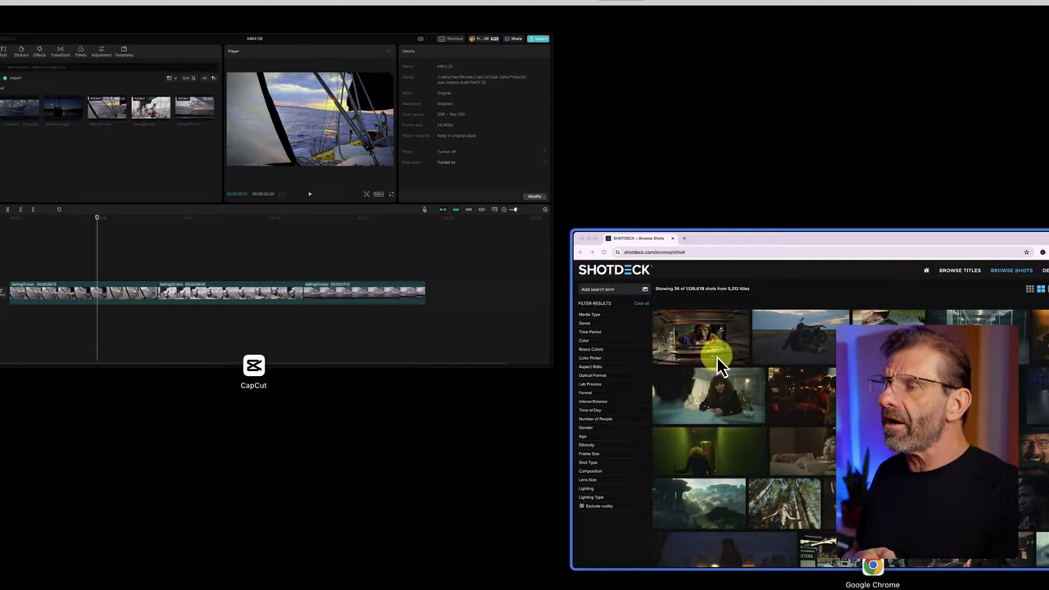
Switch to the Chrome window showing ShotDeck's Browse Shots page
click(717, 358)
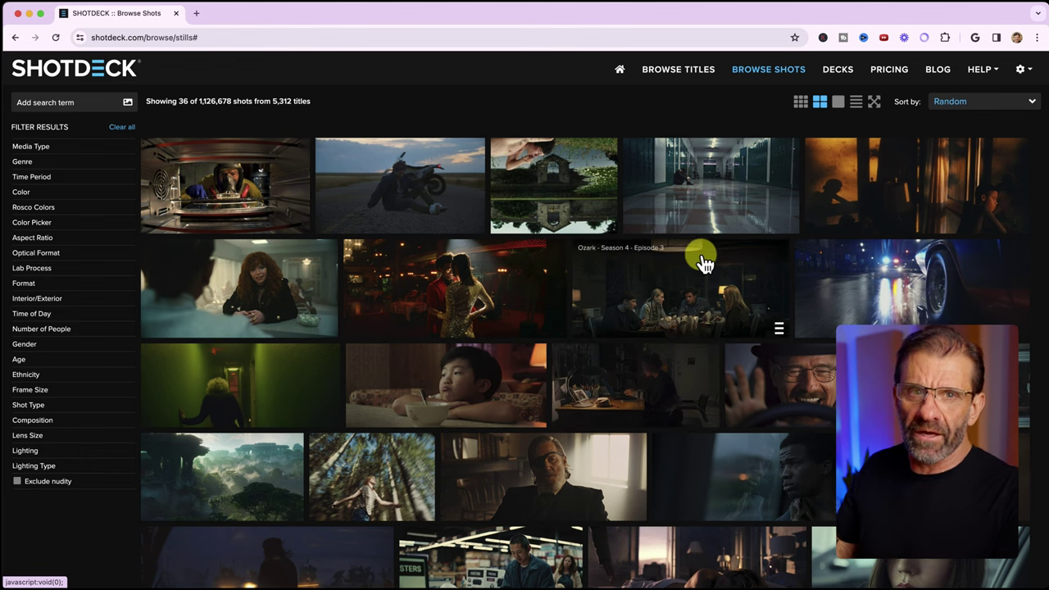
right_click(175, 125)
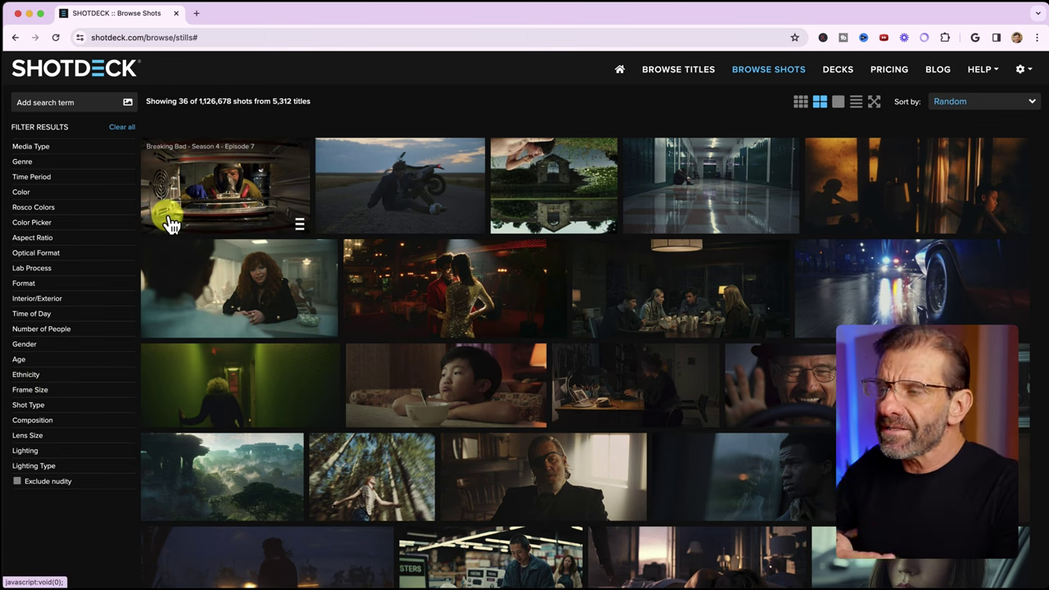
Search ShotDeck for 'sailing' and scroll through the resulting shots
click(51, 102)
text(sailing)
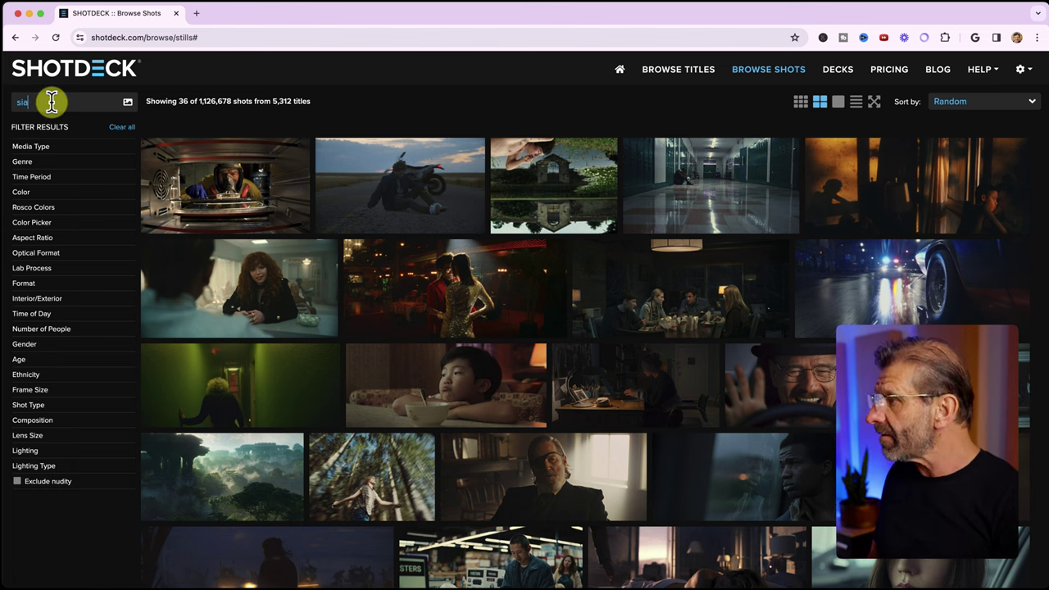
key(Return)
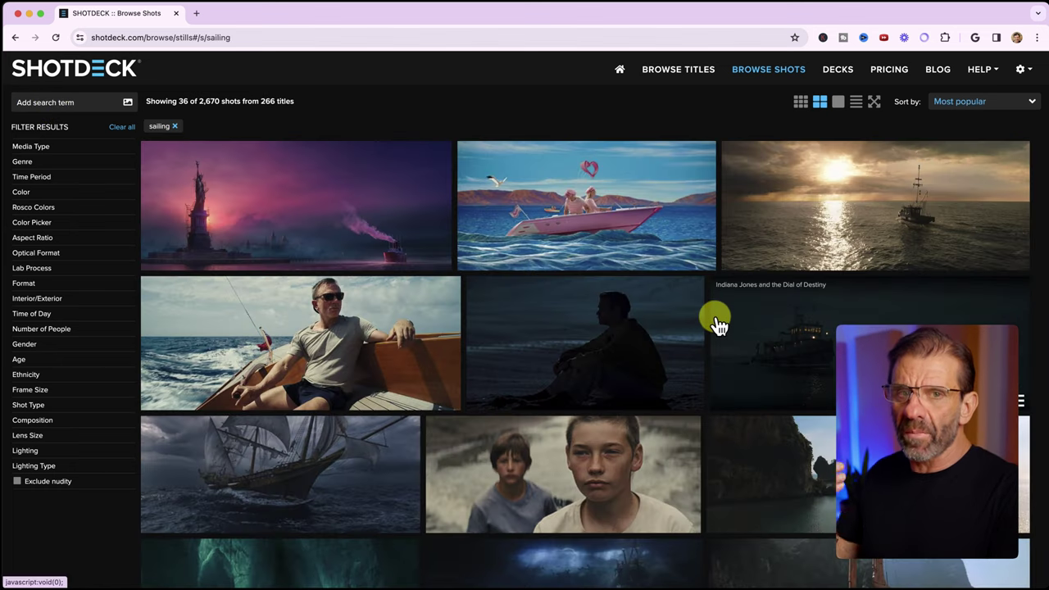
scroll(718, 324, down, 1)
scroll(717, 324, down, 10)
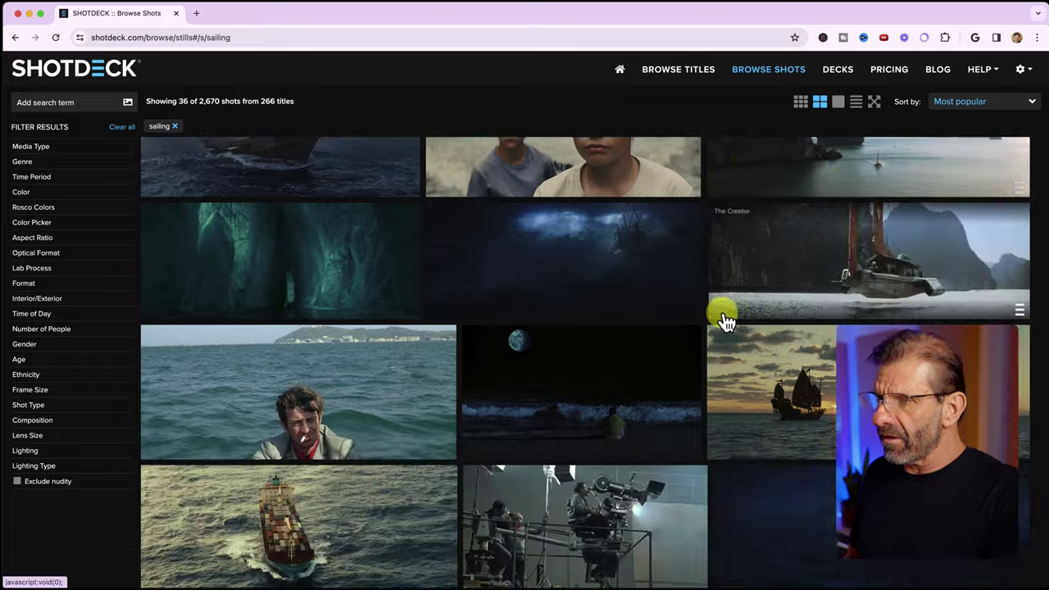
scroll(729, 318, down, 8)
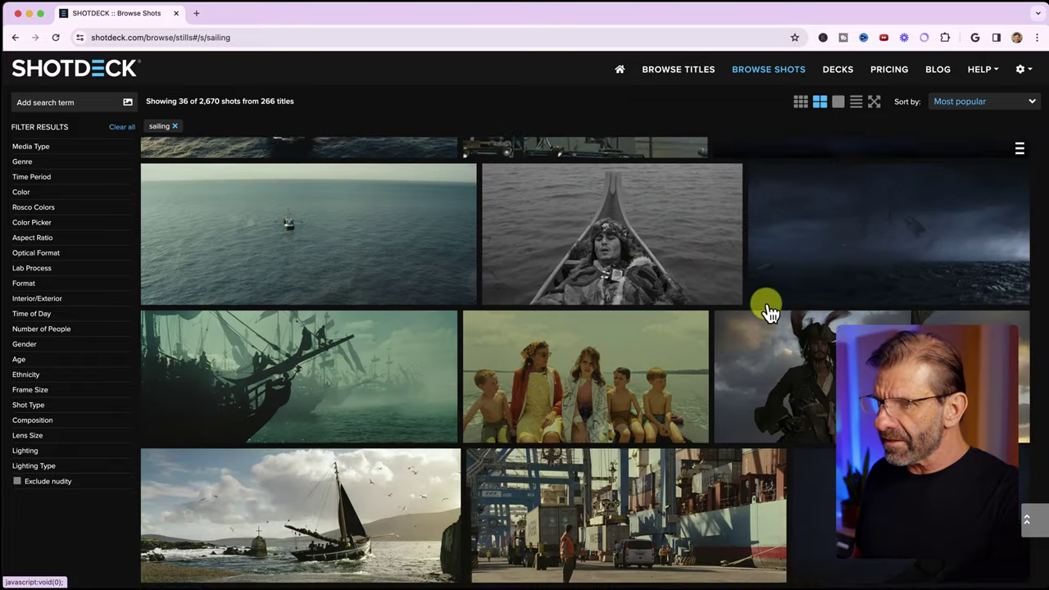
scroll(885, 227, down, 12)
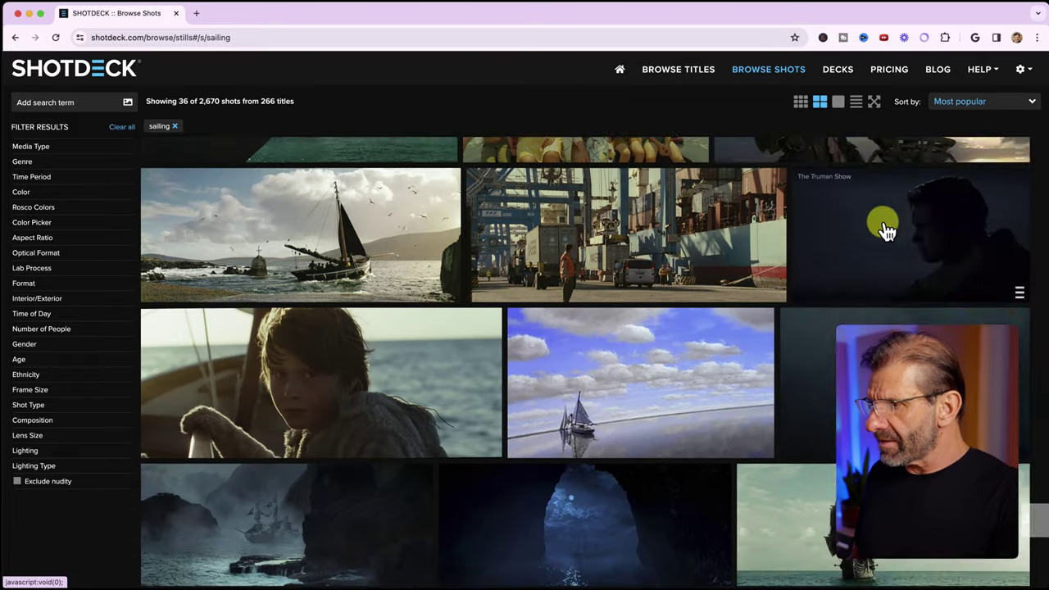
scroll(794, 401, down, 4)
scroll(794, 401, up, 5)
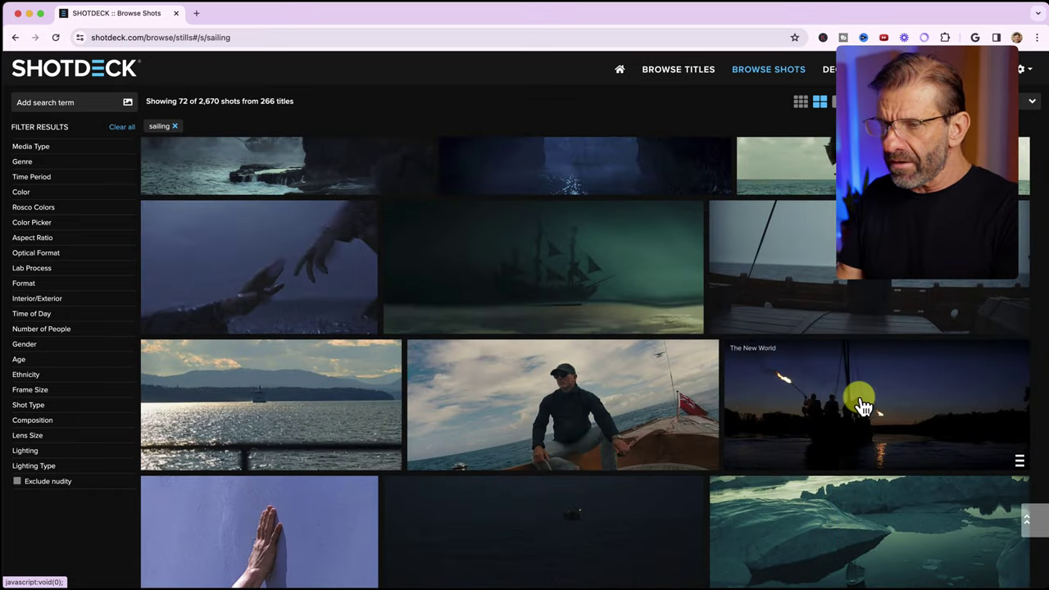
Open The New World dusk torch-lit boat shot's details and check its image save options
click(918, 385)
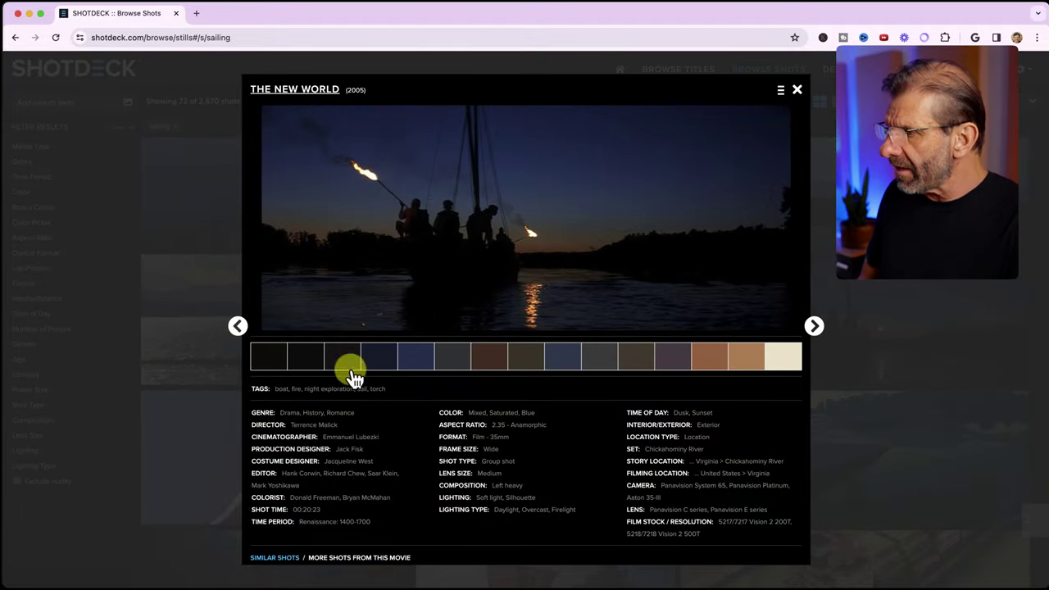
right_click(529, 167)
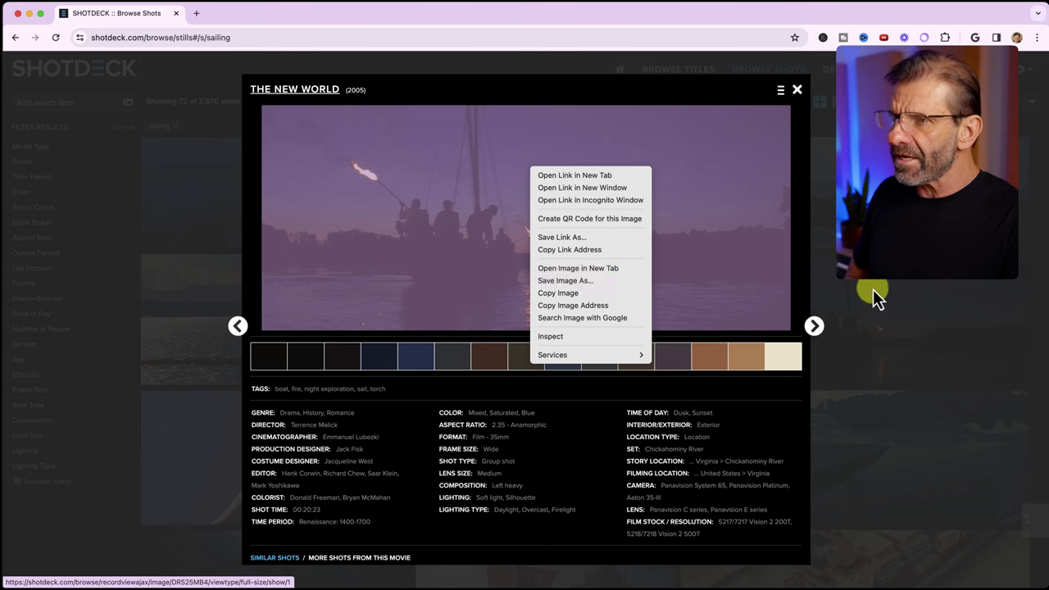
click(857, 360)
key(ctrl+Up)
Append newworld.jpeg to the timeline end and stretch a Custom adjustment layer over Sailing01 to Sailing03
click(538, 185)
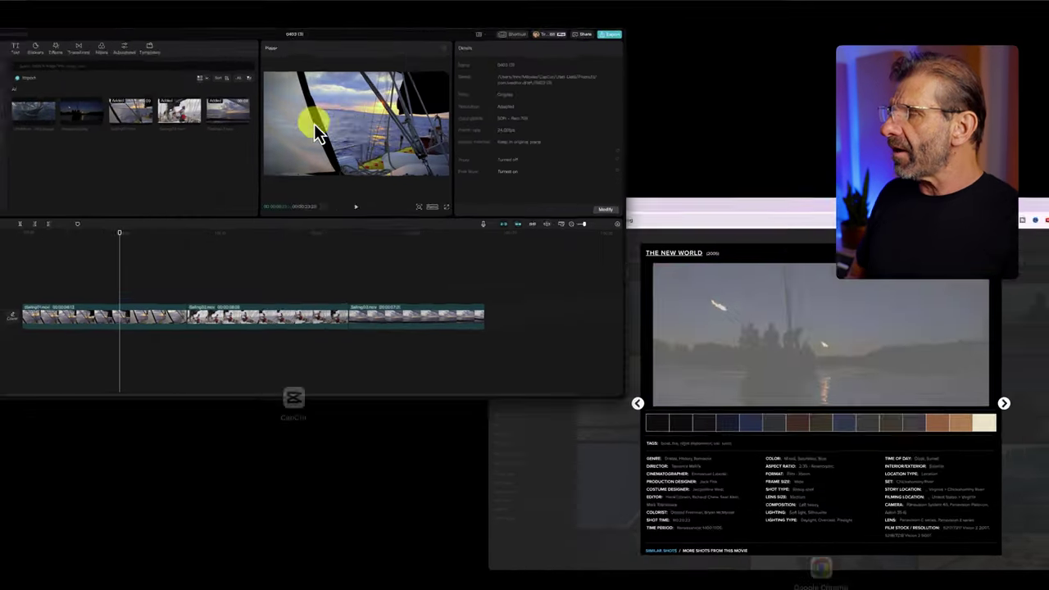
drag(205, 143, 836, 459)
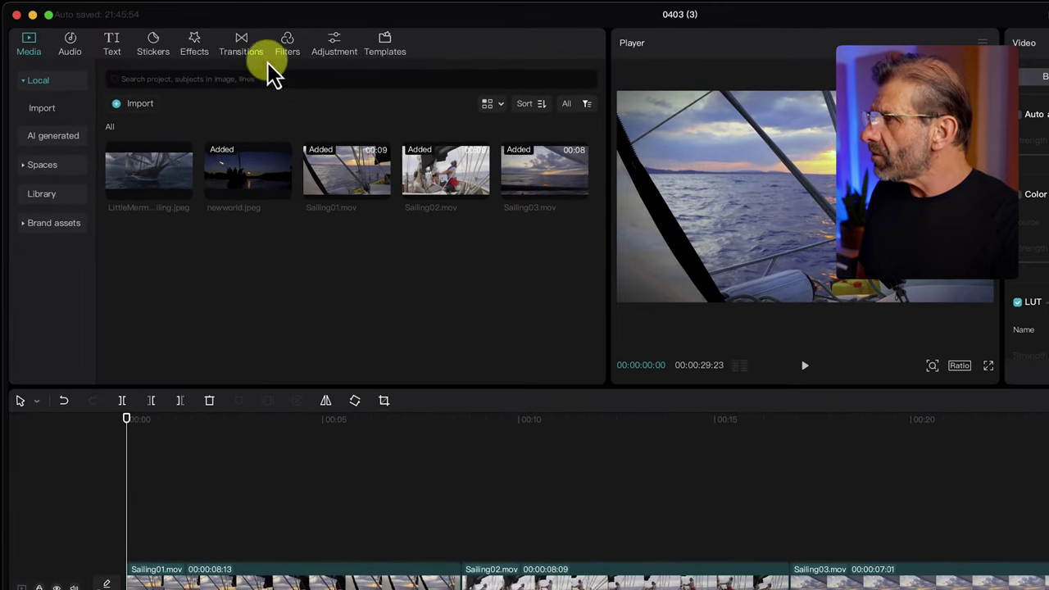
click(307, 42)
drag(128, 122, 146, 556)
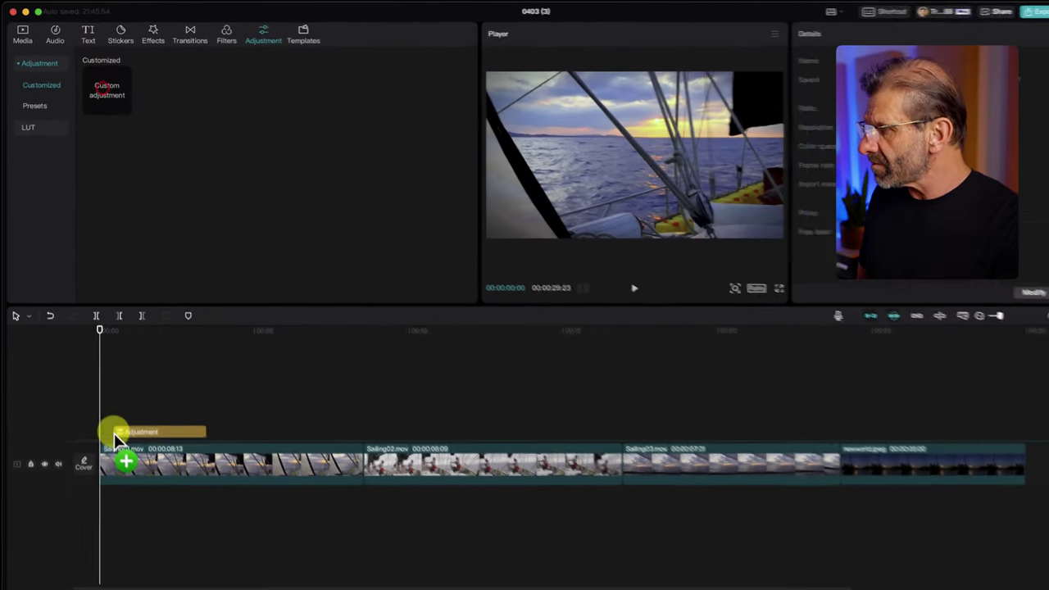
drag(116, 436, 97, 427)
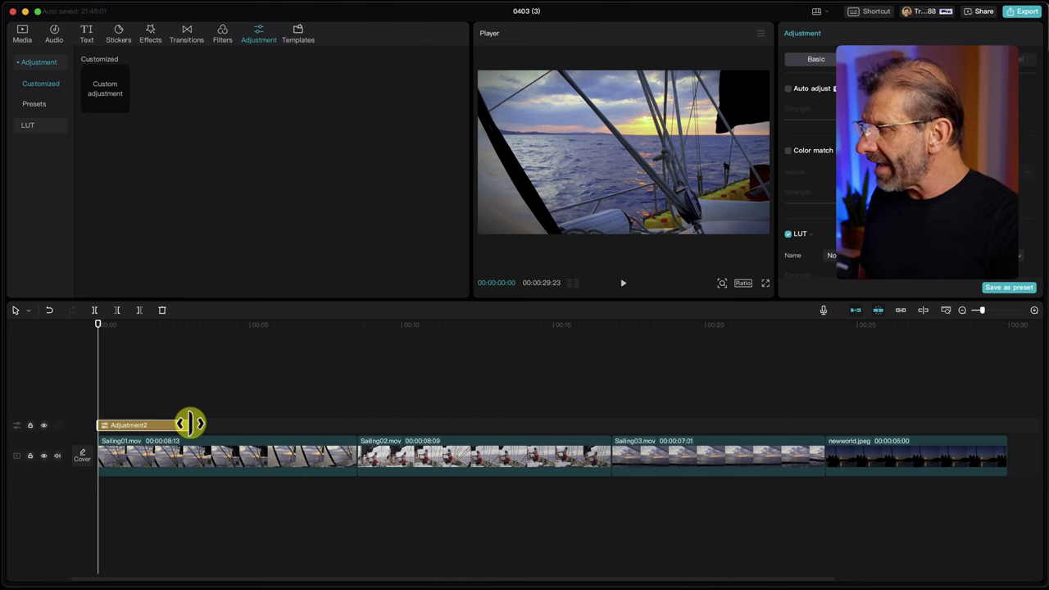
drag(190, 423, 825, 424)
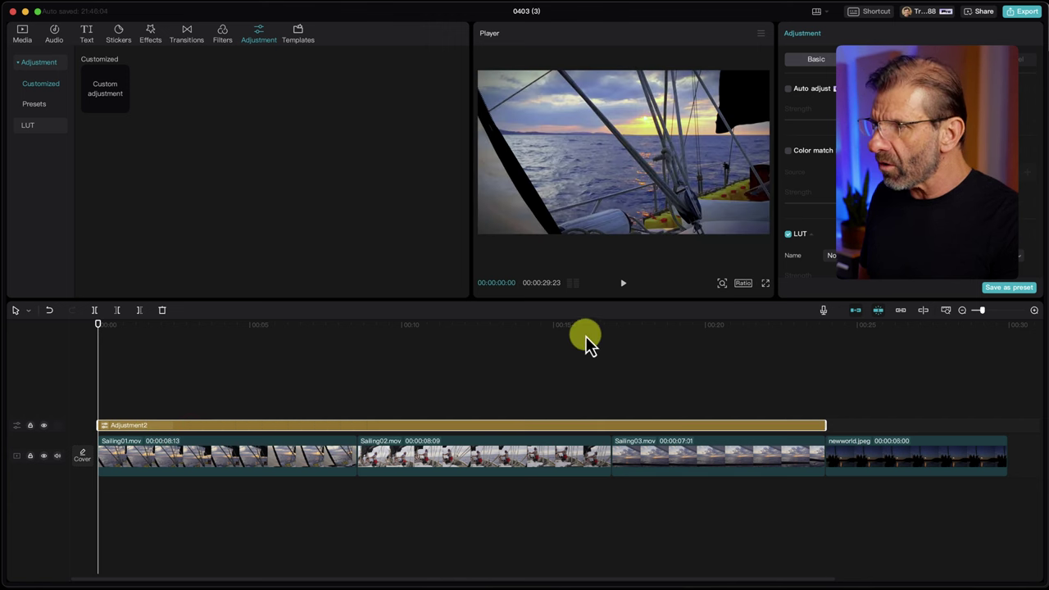
drag(587, 334, 741, 394)
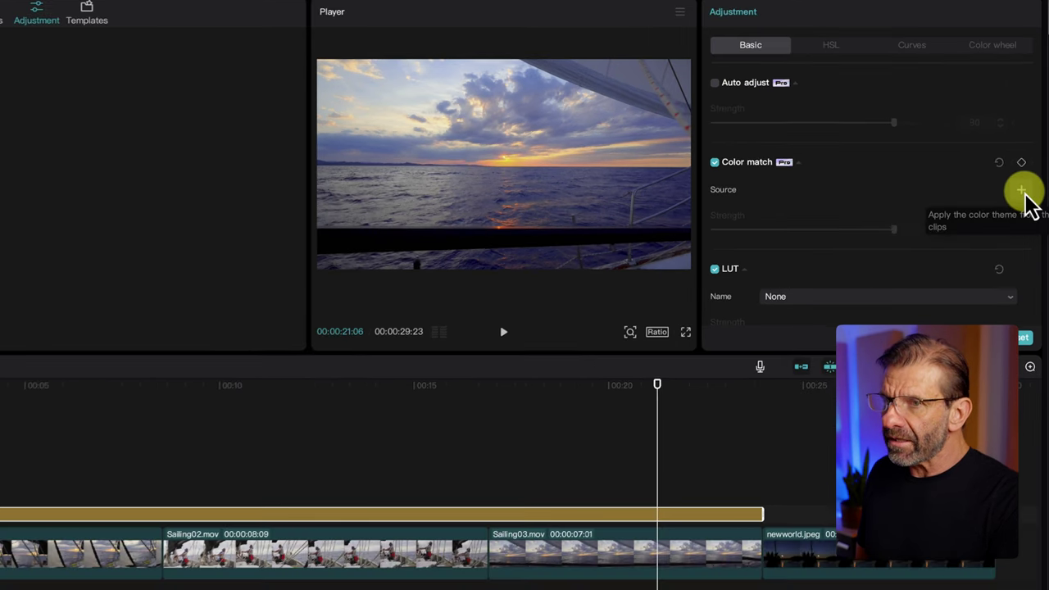
Enable Color match on Adjustment2 using newworld.jpeg's torch-boat frame as the source
click(1016, 217)
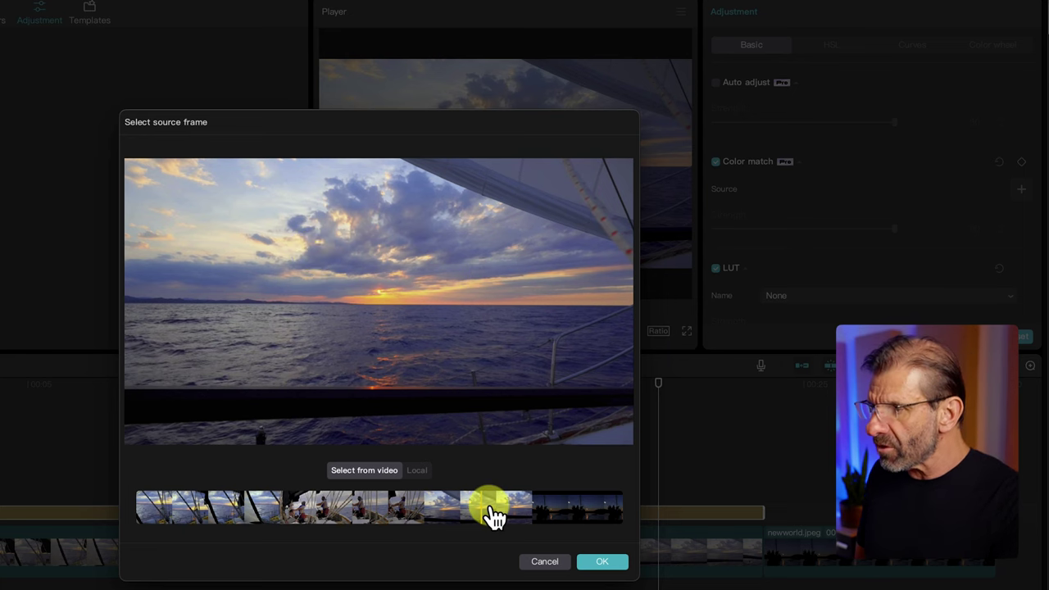
drag(486, 517, 579, 516)
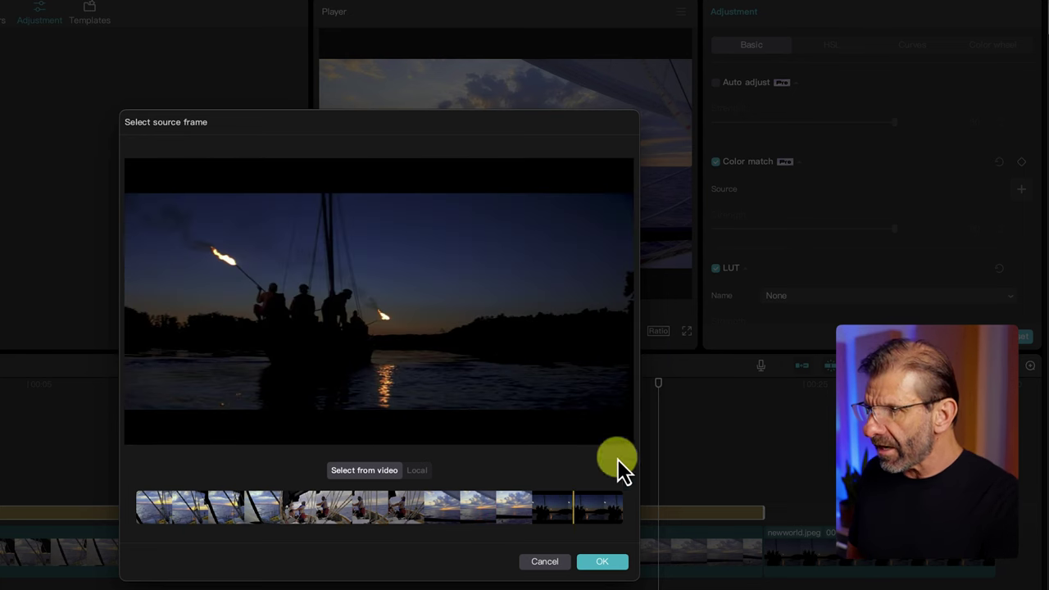
click(601, 561)
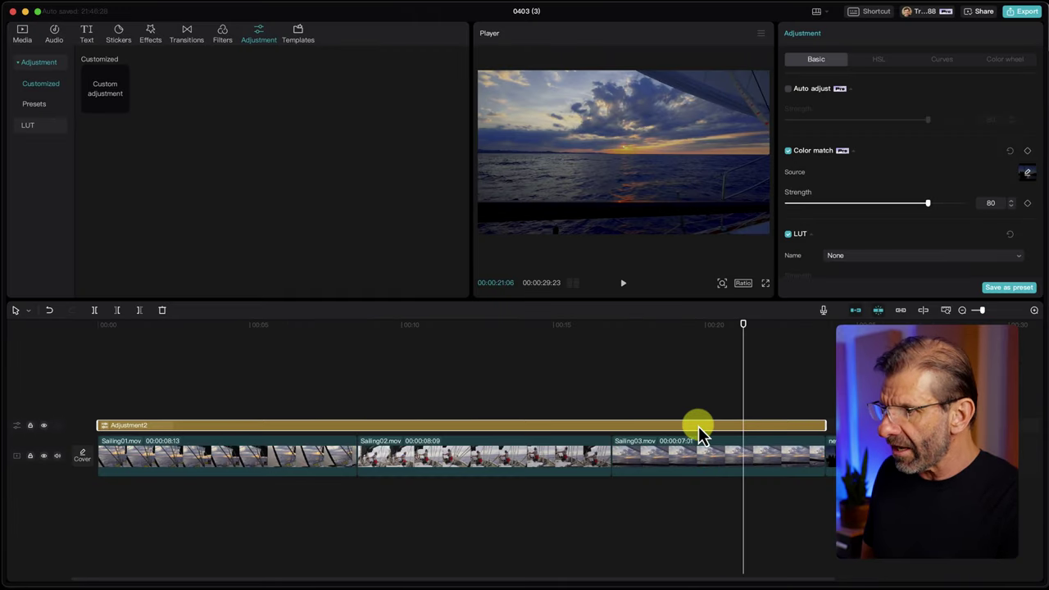
Raise Color match strength to 93 and scrub the sailing clips and still to compare
drag(770, 331, 867, 328)
drag(790, 348, 720, 350)
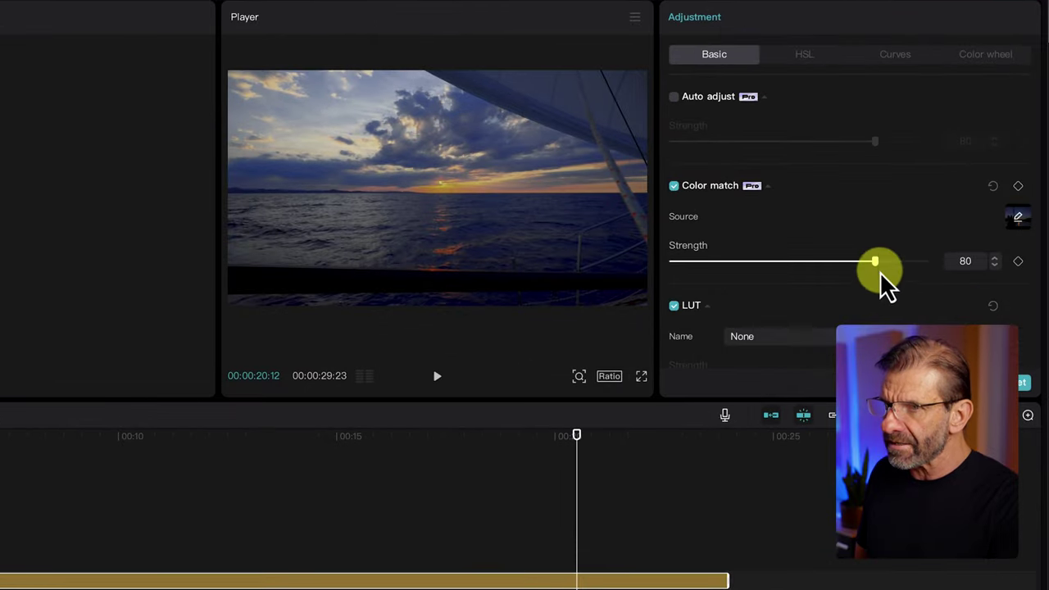
drag(879, 272, 908, 259)
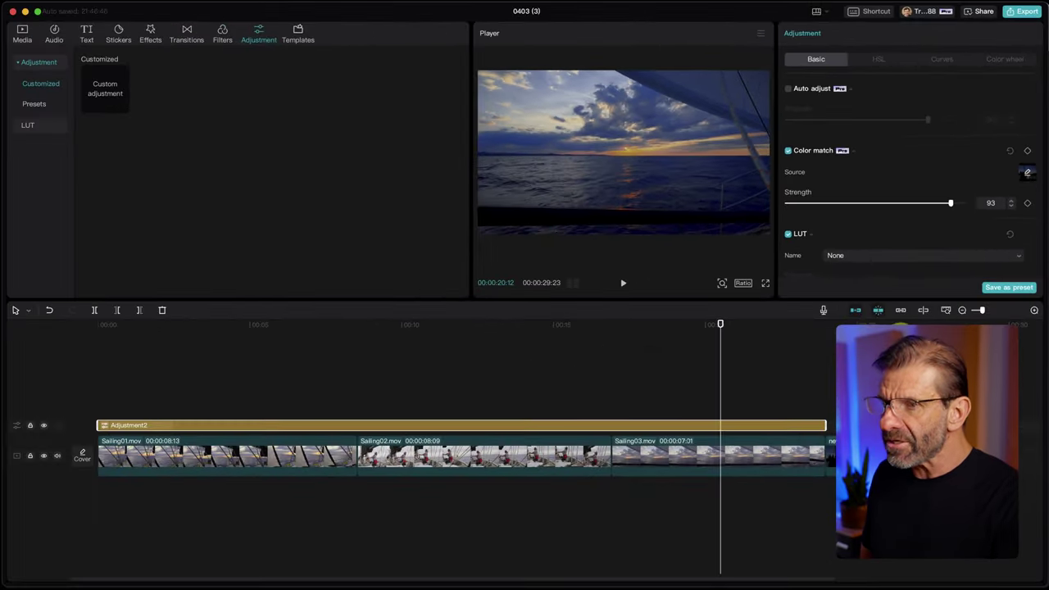
drag(634, 407, 866, 387)
drag(924, 322, 211, 352)
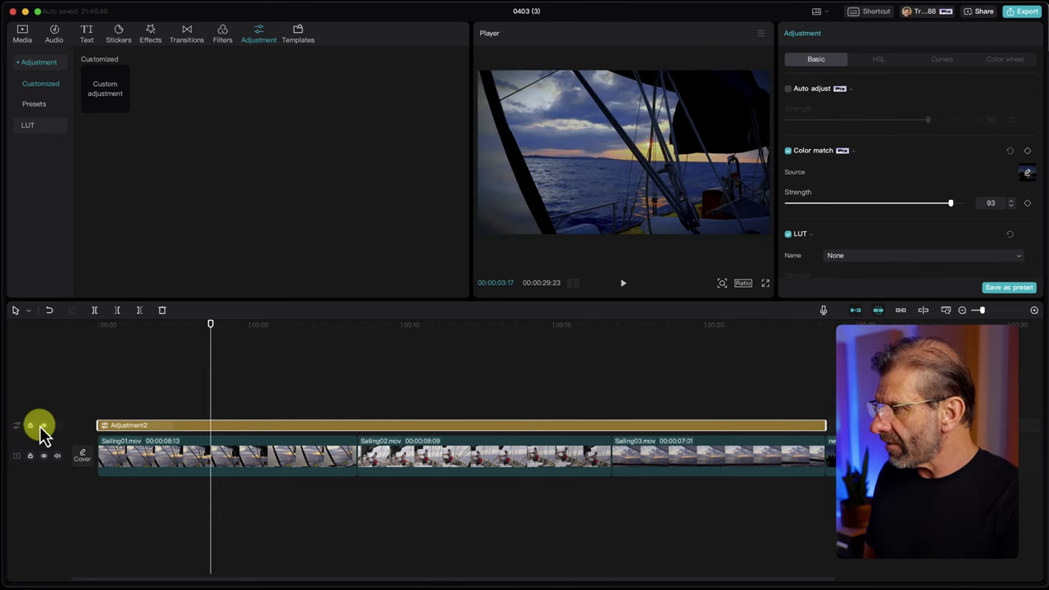
Hide the adjustment layer to compare the ungraded clips, then undo the changes with Cmd+Z
click(45, 426)
drag(210, 325, 721, 361)
key(super+z)
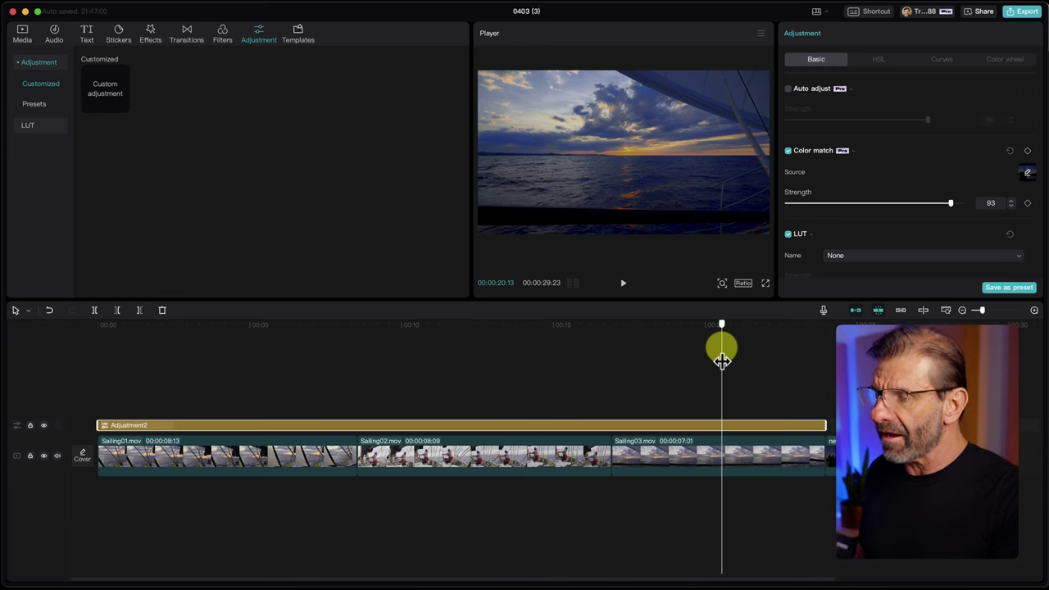
drag(721, 360, 721, 360)
key(super+z)
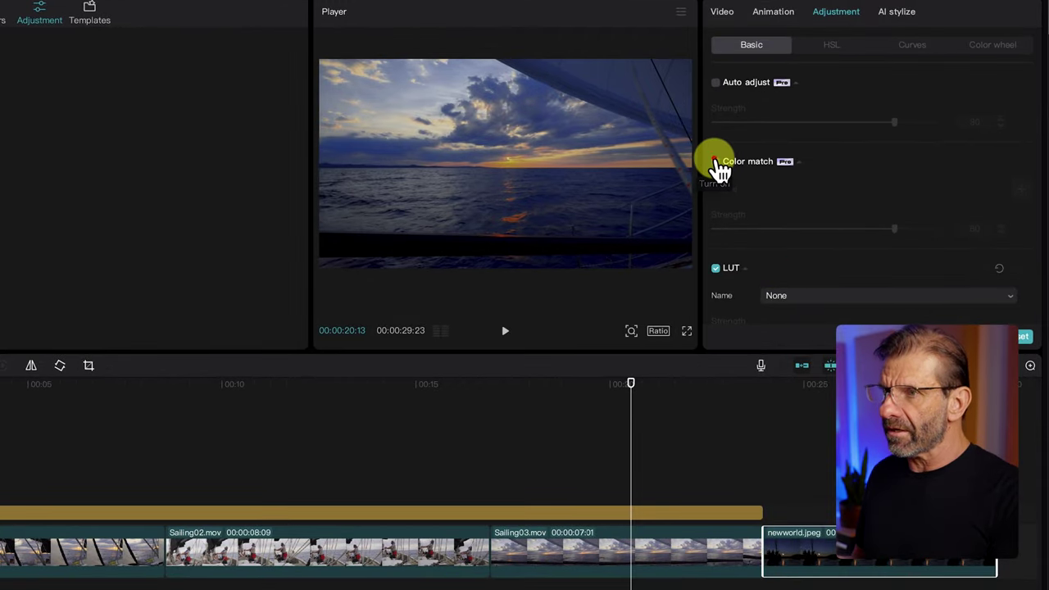
Turn Color match back on and try picking a source from the Local tab
click(715, 162)
click(1021, 189)
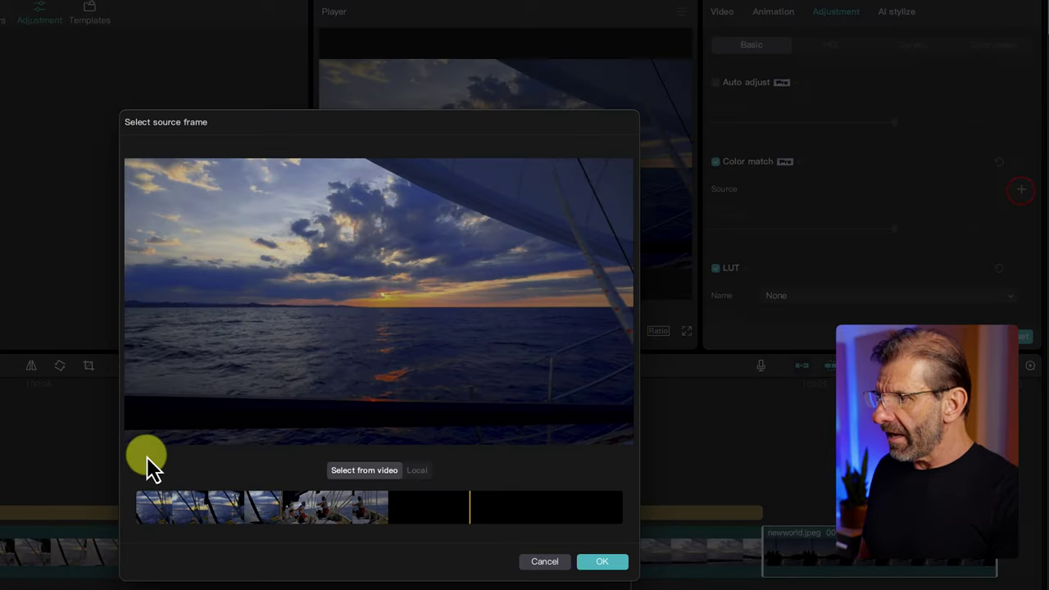
click(419, 471)
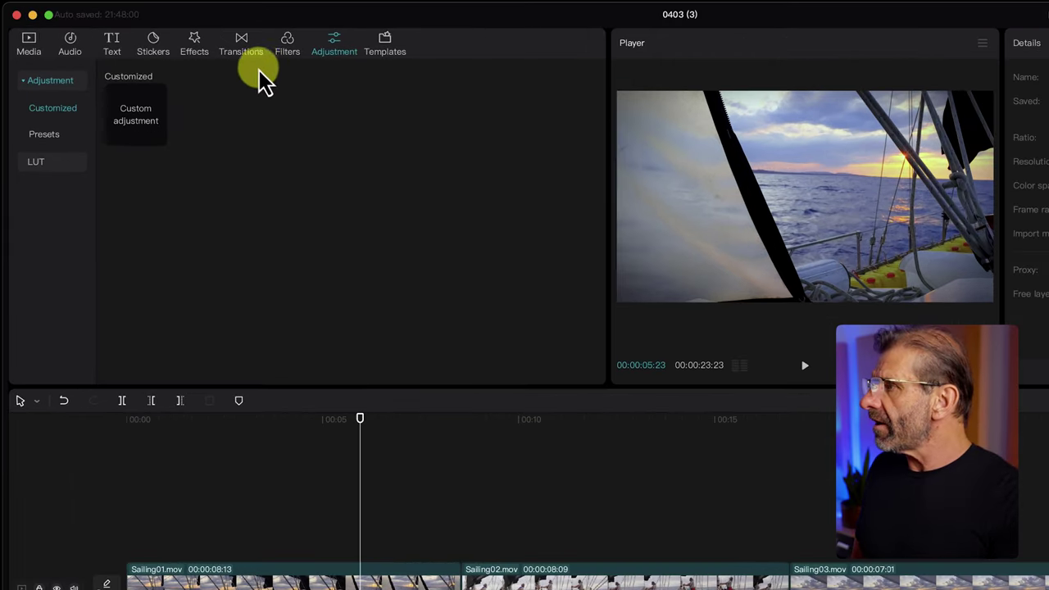
Lay the Blue Hour filter above Sailing01, stretch it across the clips, preview, then delete it
click(225, 34)
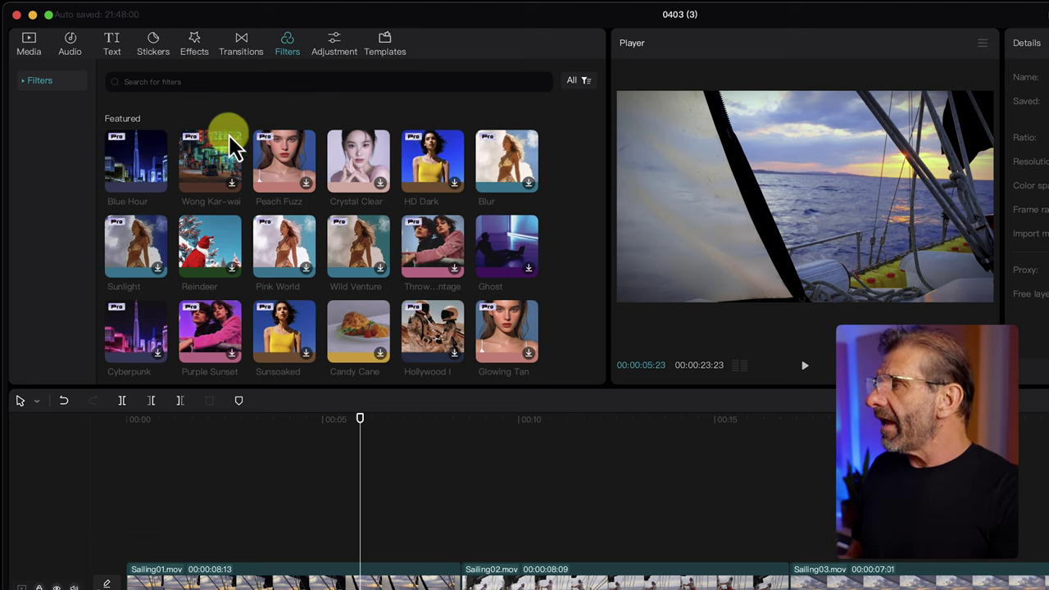
drag(140, 159, 150, 550)
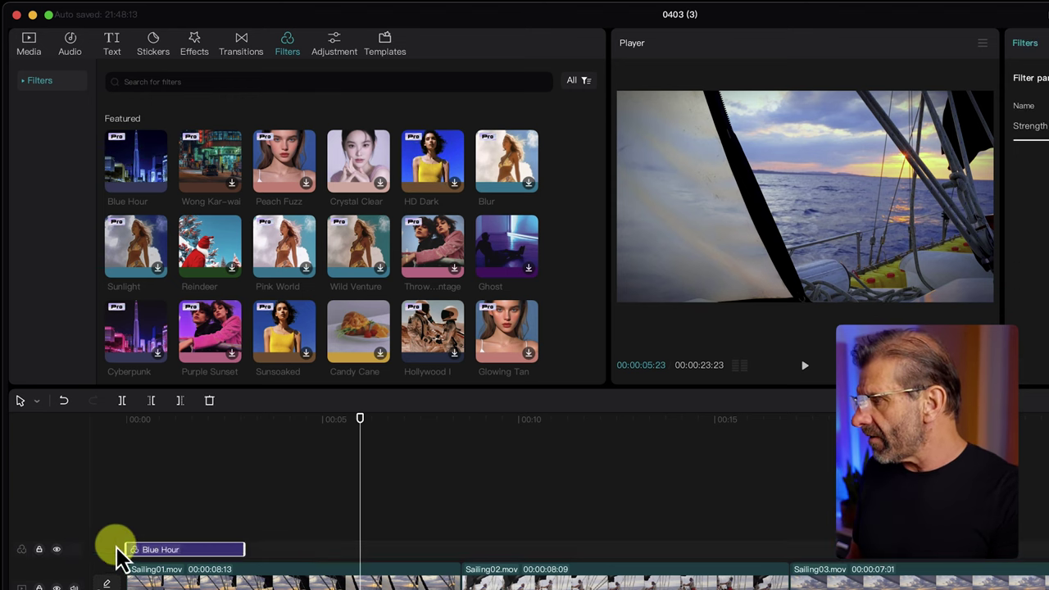
drag(246, 549, 836, 549)
drag(323, 476, 662, 442)
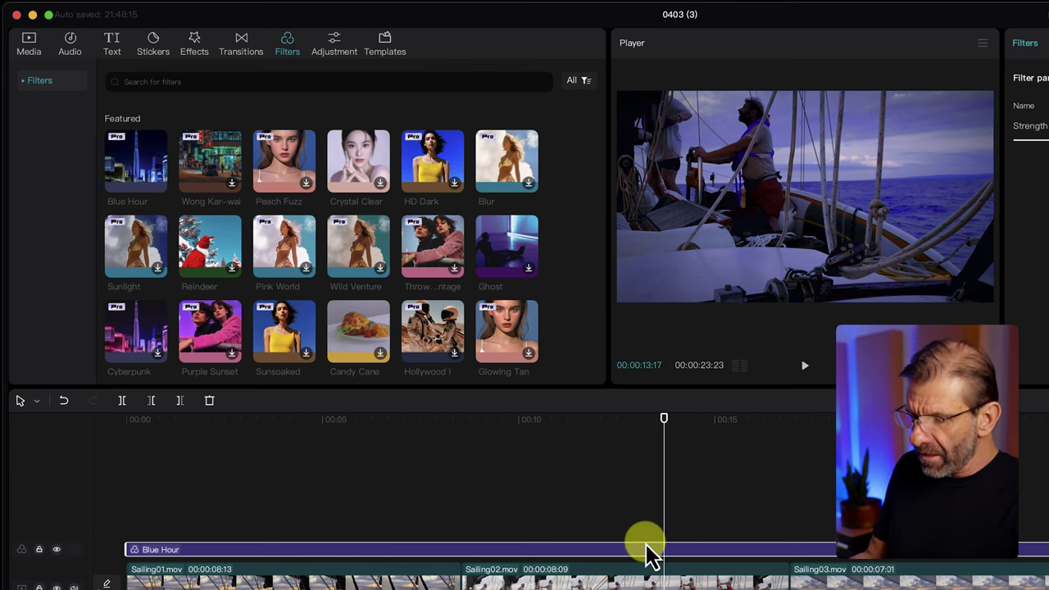
key(Delete)
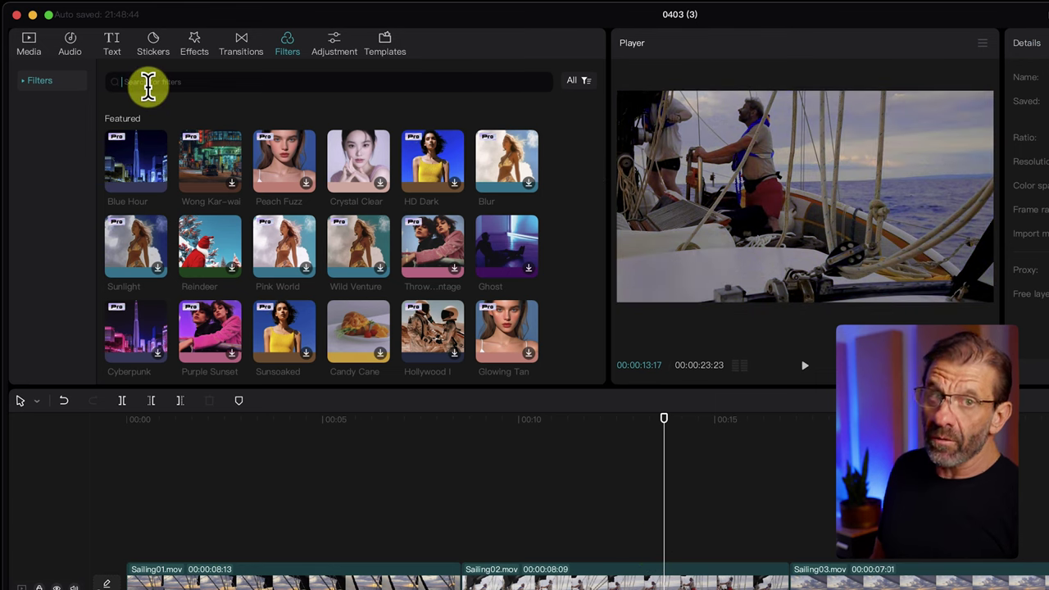
Add the Orange Blue filter from a 'teal and orange' search and stretch it across Sailing01 to Sailing03
click(148, 86)
text(tea)
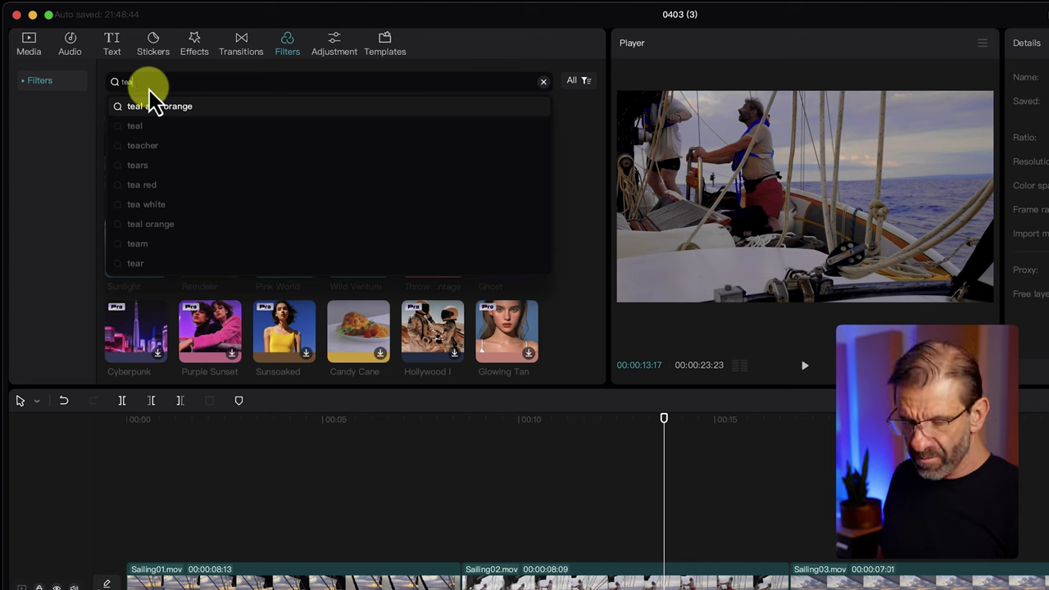
click(159, 108)
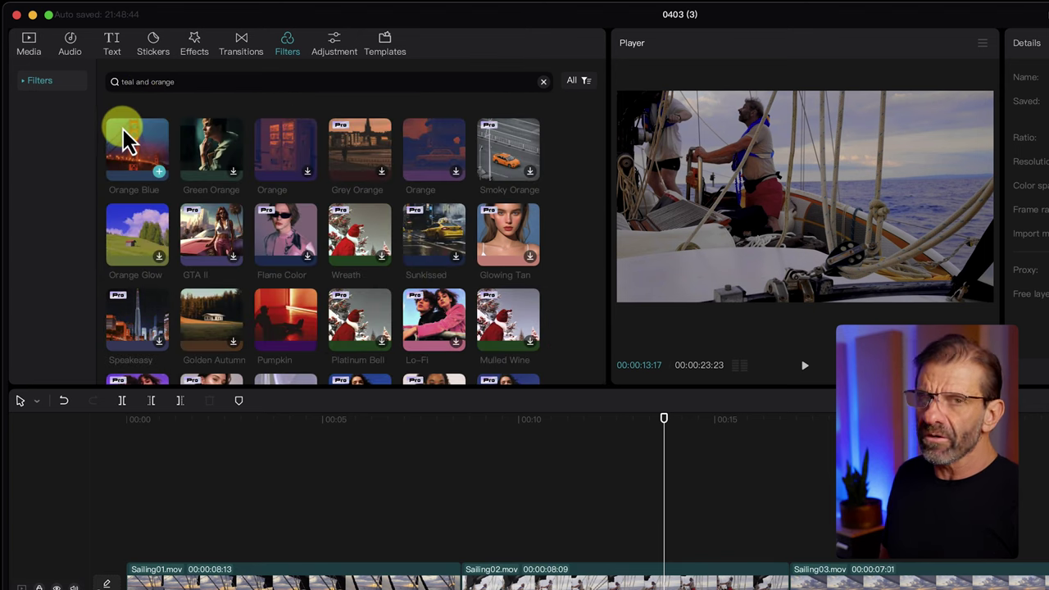
click(159, 174)
drag(662, 551, 127, 550)
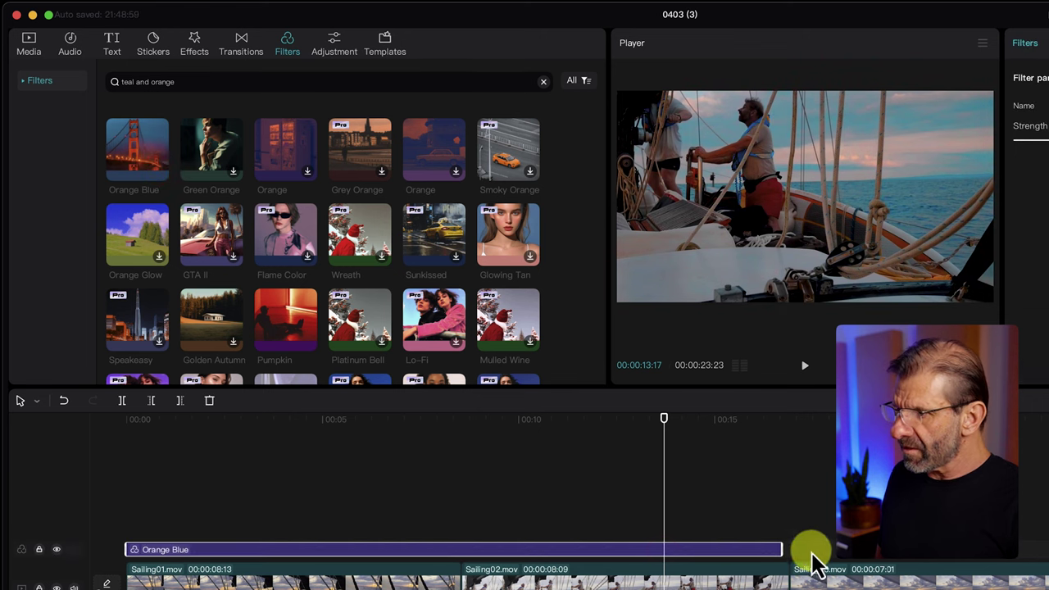
drag(788, 562, 1048, 571)
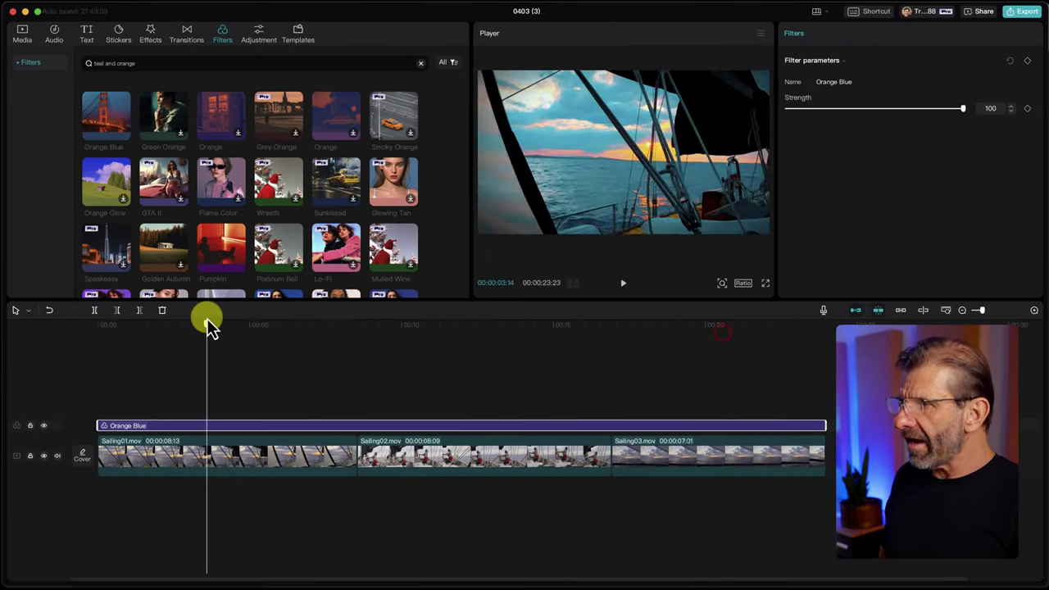
Scrub through the graded clips and lower the Orange Blue filter strength to 60
click(227, 324)
drag(231, 322, 528, 356)
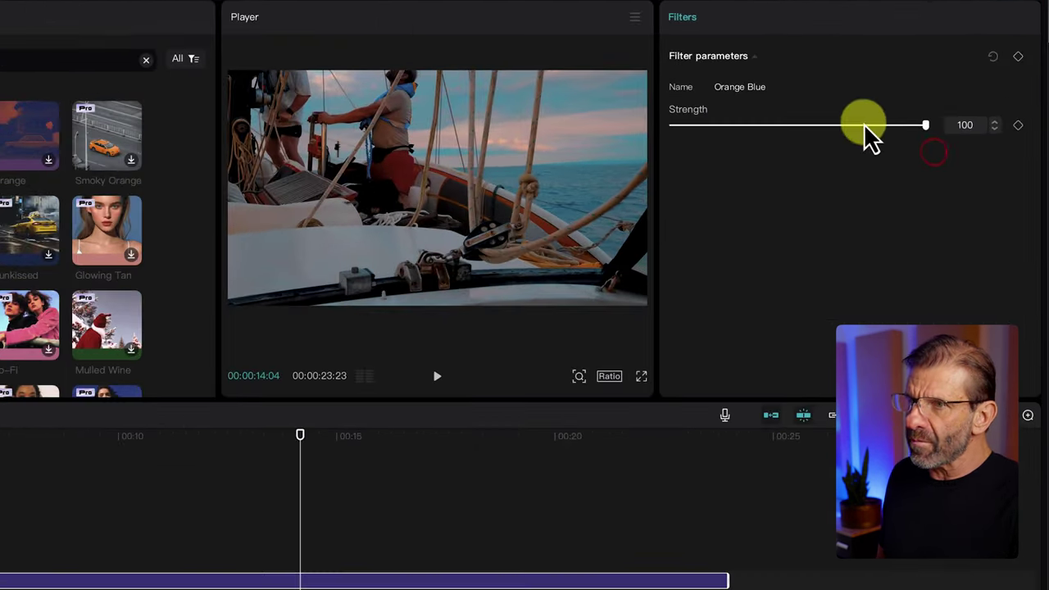
drag(929, 107, 874, 106)
mouse_move(800, 124)
mouse_down()
mouse_move(849, 124)
mouse_move(817, 124)
mouse_up()
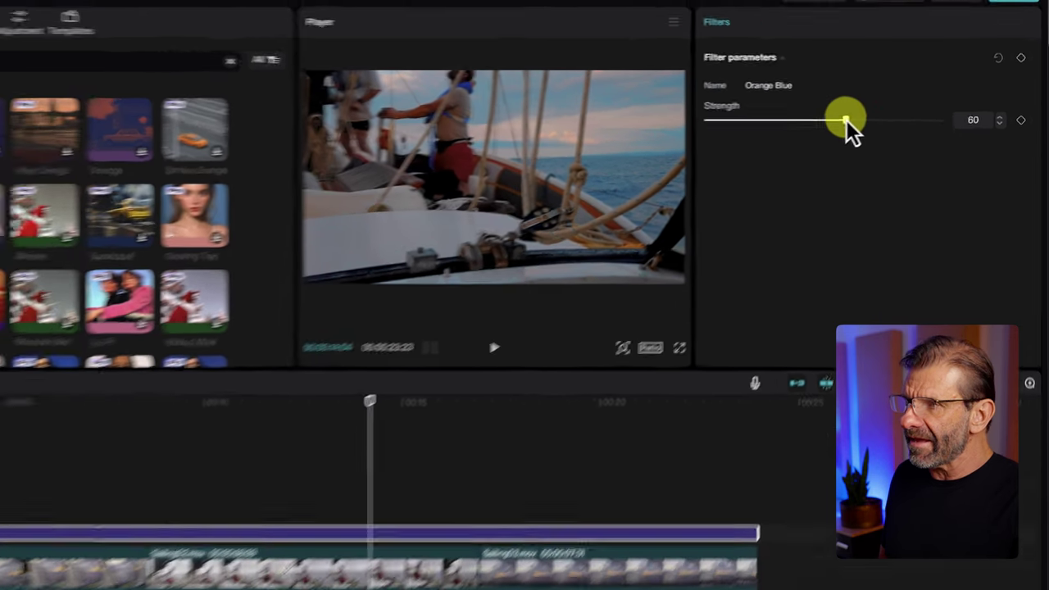
Play the graded sequence back from a point in Sailing02
drag(193, 432, 0, 456)
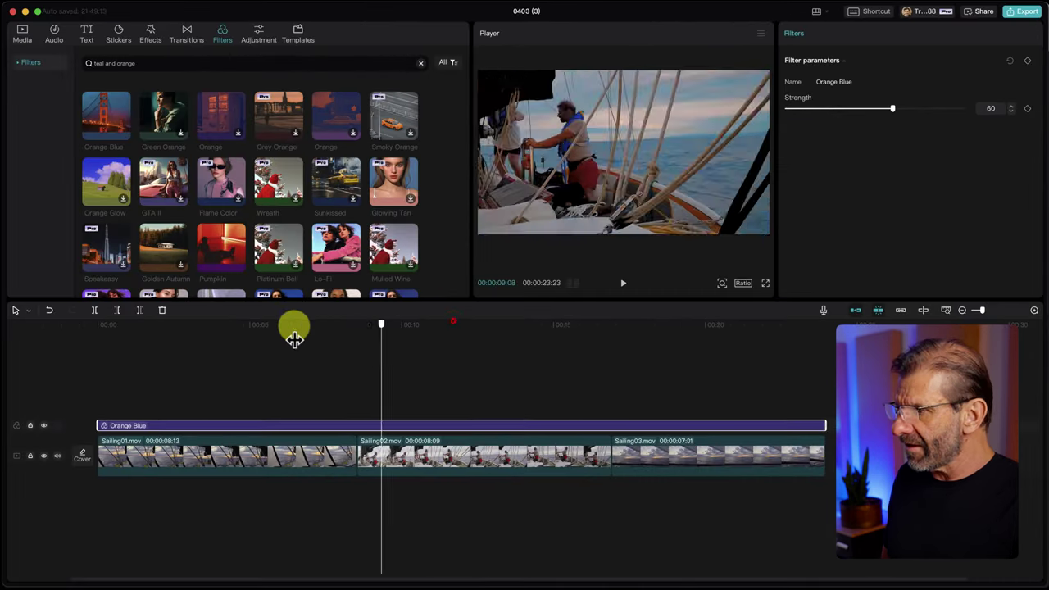
drag(294, 338, 335, 328)
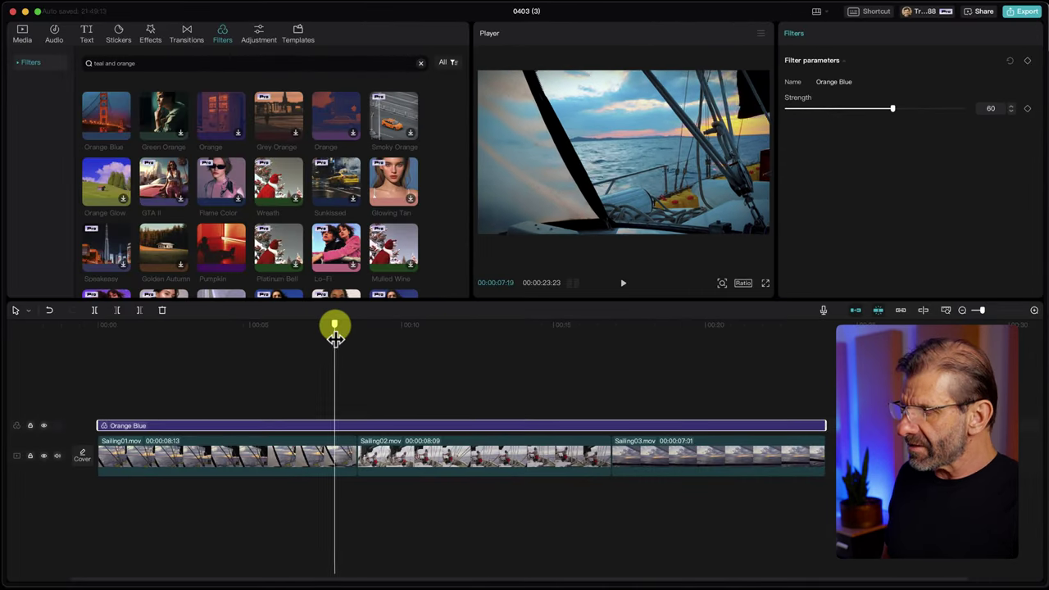
click(372, 345)
click(335, 327)
key(space)
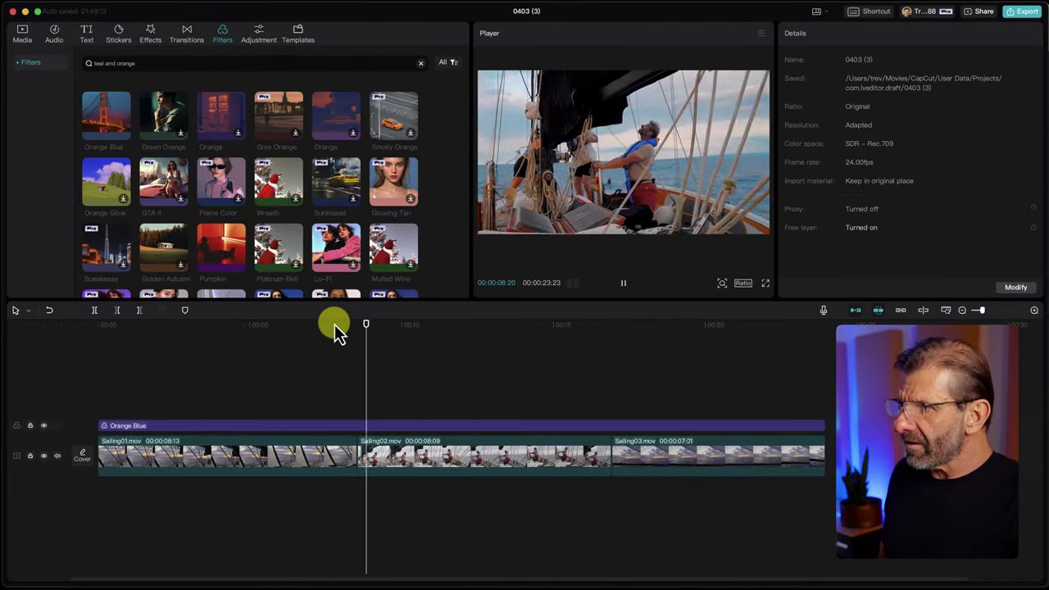